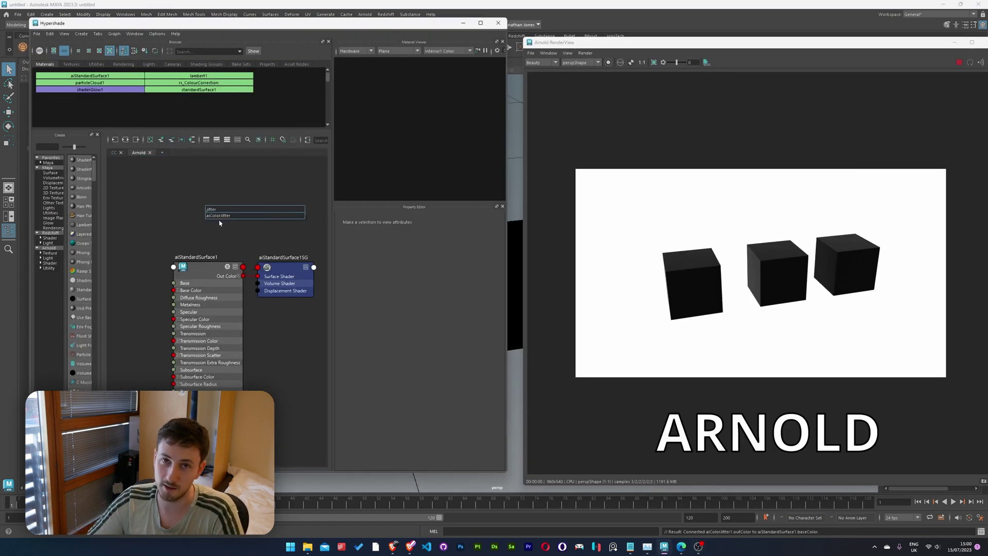
Add an aiColorJitter node that feeds aiStandardSurface1's Base Color
{"action": "left_click", "coordinate": [221, 214]}
Give the Object-type aiColorJitter a yellow input, widen its gain and hue range, and change the seed
{"action": "left_click", "coordinate": [409, 269]}
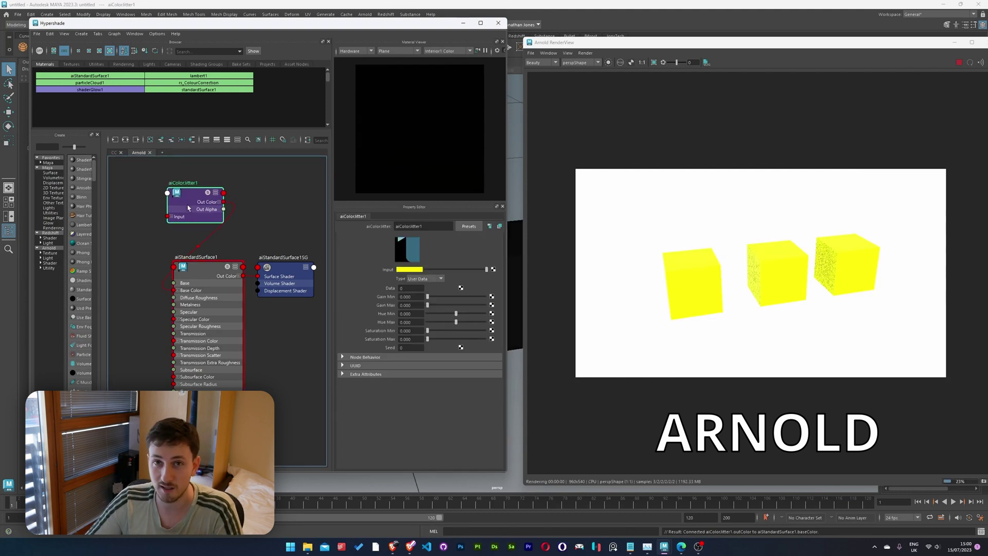
{"action": "left_click_drag", "start_coordinate": [456, 314], "coordinate": [432, 314]}
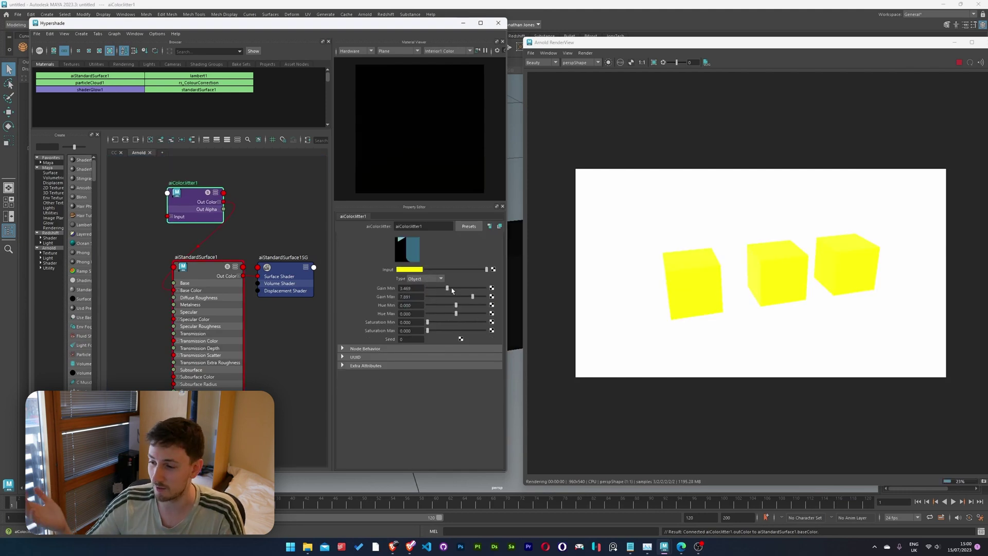
{"action": "left_click_drag", "start_coordinate": [456, 313], "coordinate": [469, 314]}
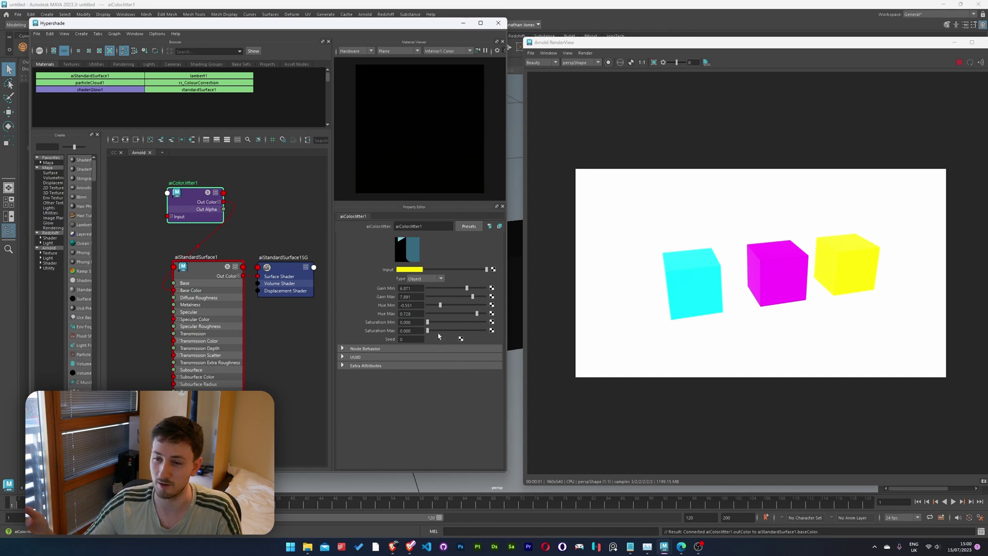
{"action": "left_click", "coordinate": [400, 339]}
{"action": "key", "text": "Return"}
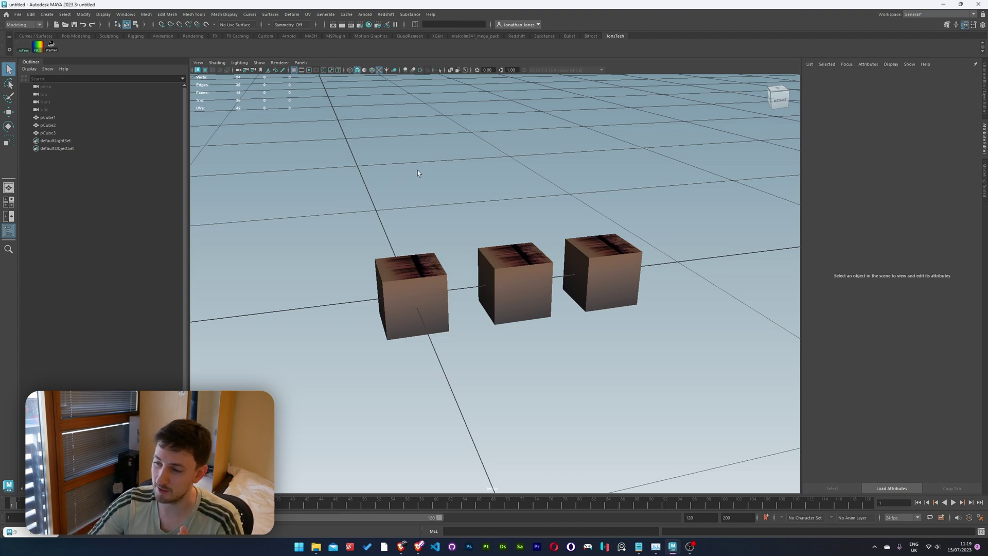
Select the three cubes, then open and cancel the Add Attribute dialog
{"action": "left_click_drag", "start_coordinate": [335, 148], "coordinate": [700, 321]}
{"action": "left_click", "coordinate": [868, 64]}
{"action": "left_click", "coordinate": [878, 73]}
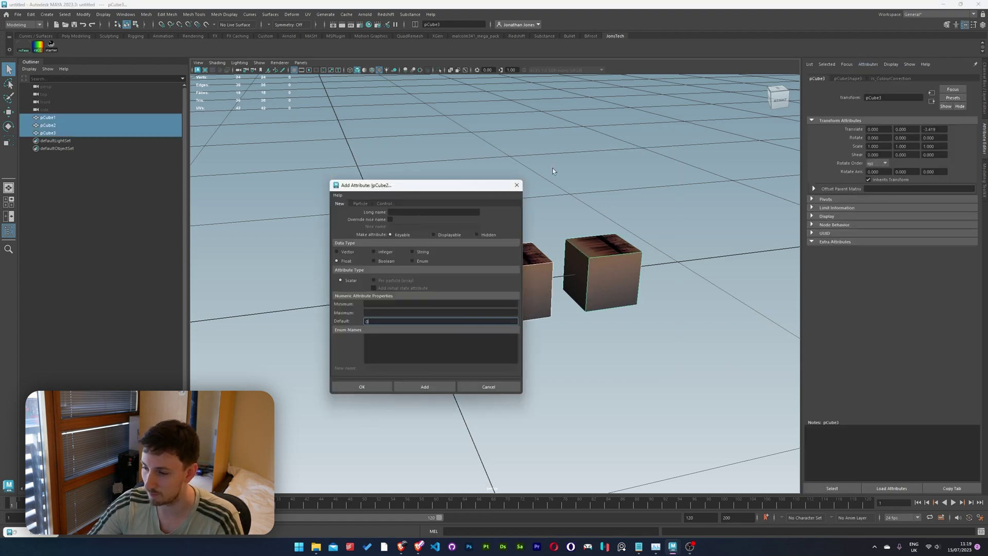
{"action": "left_click", "coordinate": [517, 185]}
Deselect the cubes and open the rsCC colour-randomiser window from the shelf
{"action": "left_click", "coordinate": [677, 151]}
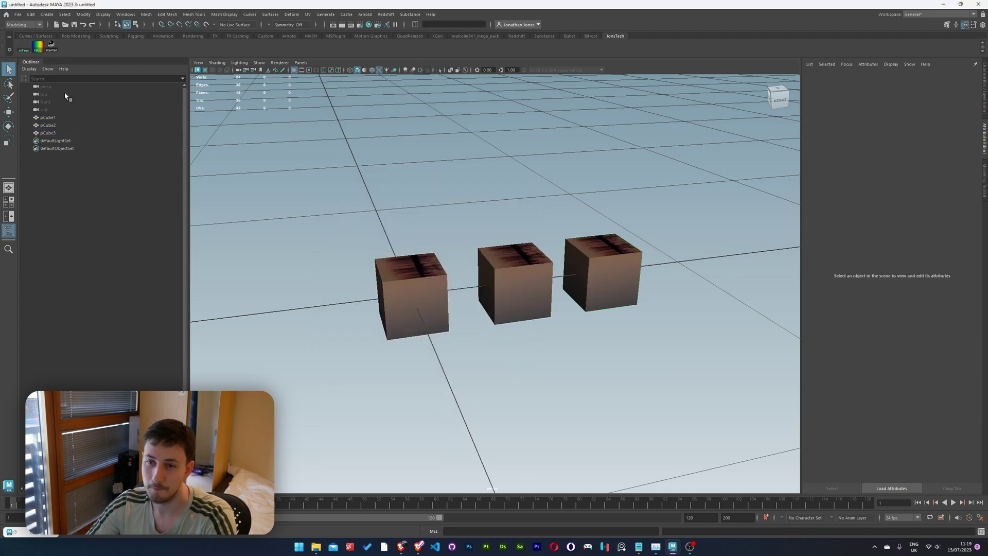
{"action": "left_click", "coordinate": [38, 46]}
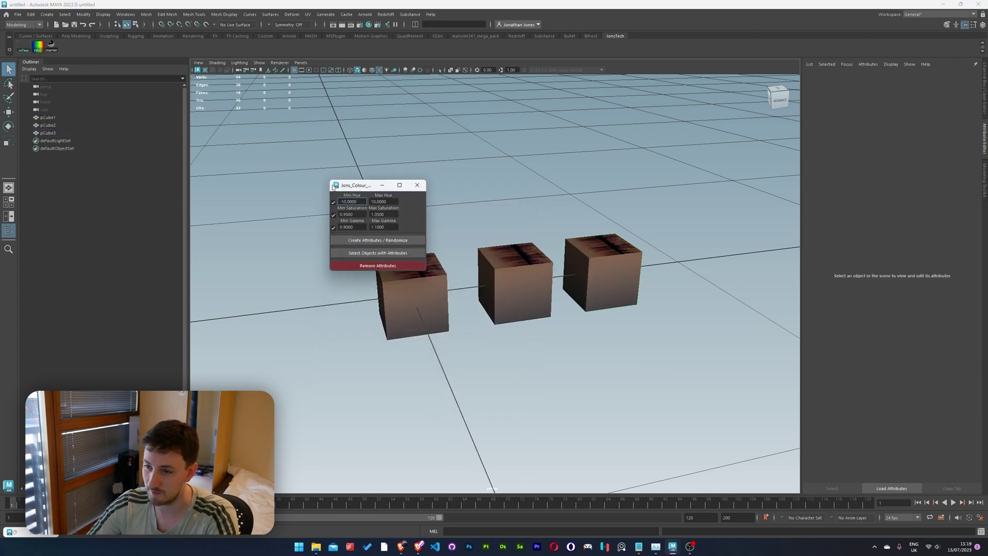
{"action": "left_click_drag", "start_coordinate": [350, 186], "coordinate": [239, 154]}
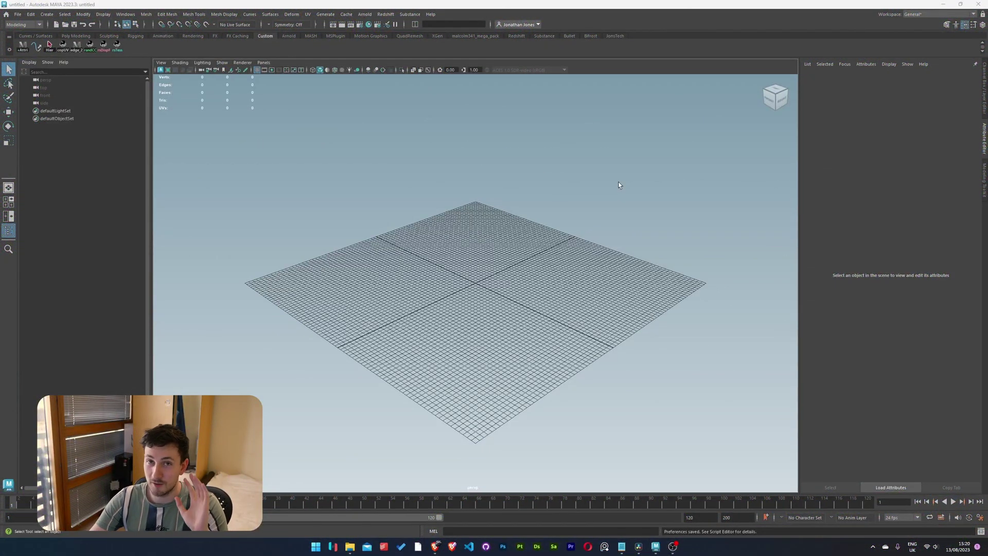
Check the randomiser script's folder, then open the Script Editor with a new Python tab
{"action": "left_click", "coordinate": [350, 547]}
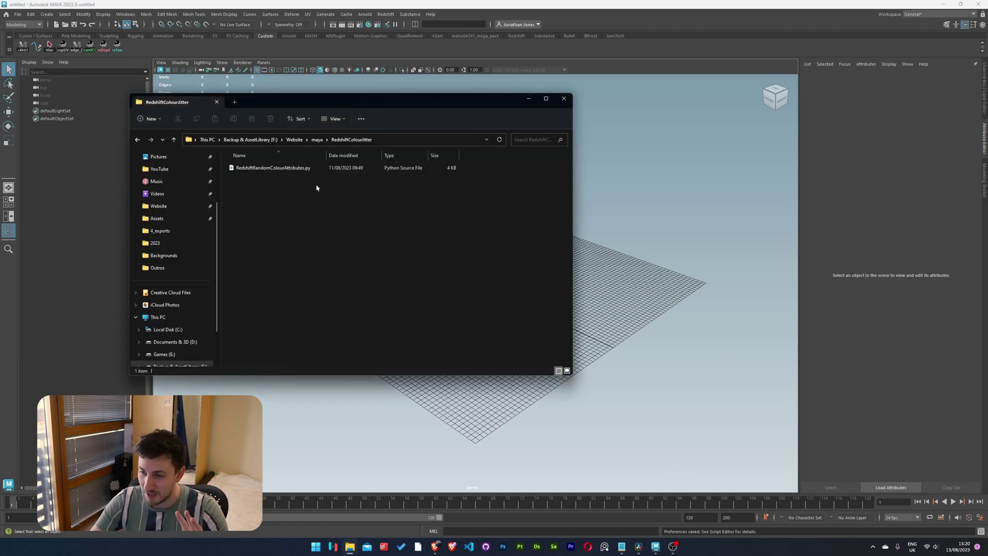
{"action": "left_click", "coordinate": [712, 314]}
{"action": "left_click", "coordinate": [980, 531]}
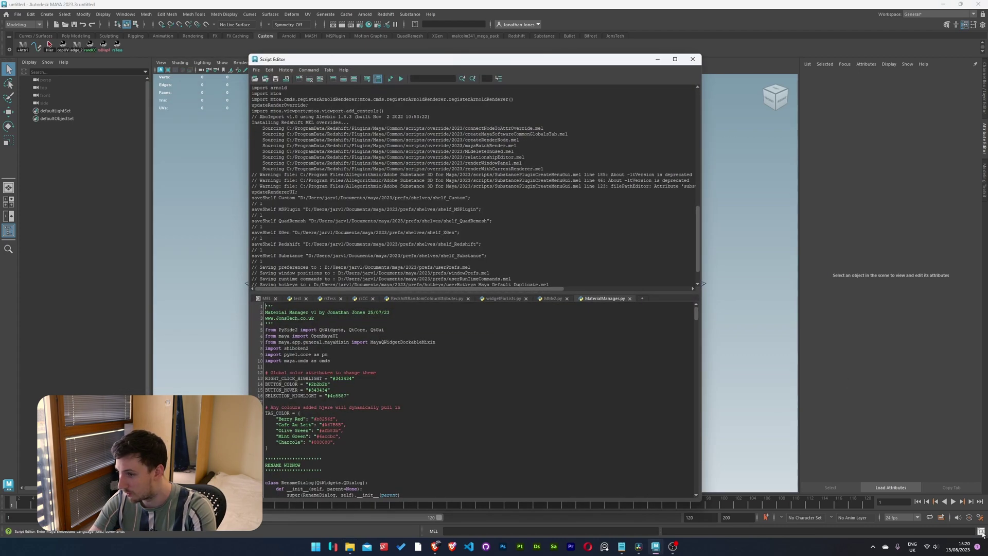
{"action": "left_click", "coordinate": [642, 298]}
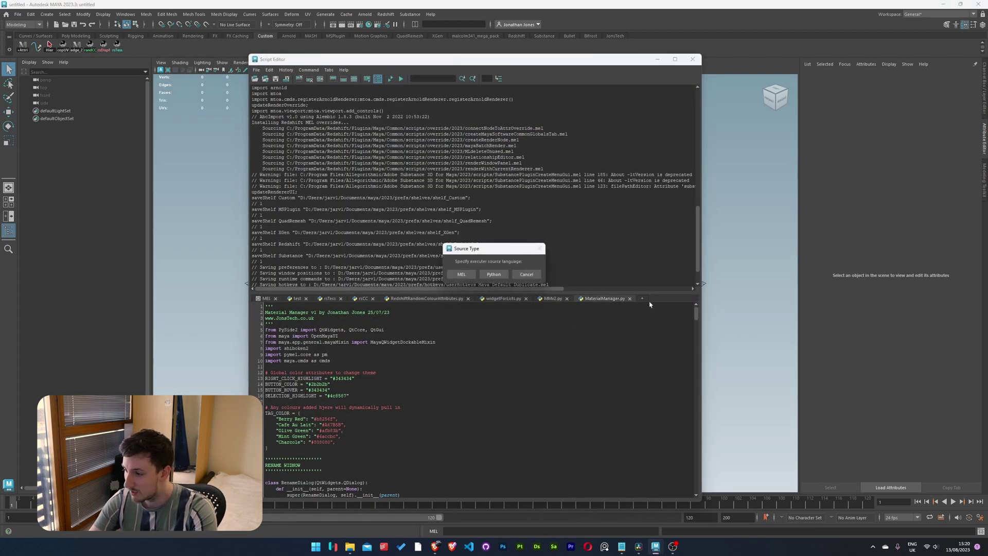
{"action": "left_click", "coordinate": [493, 273]}
Load RedshiftRandomColourAttributes.py into the tab, run it, and save it to the Custom shelf
{"action": "left_click", "coordinate": [349, 544]}
{"action": "left_click_drag", "start_coordinate": [271, 169], "coordinate": [594, 405]}
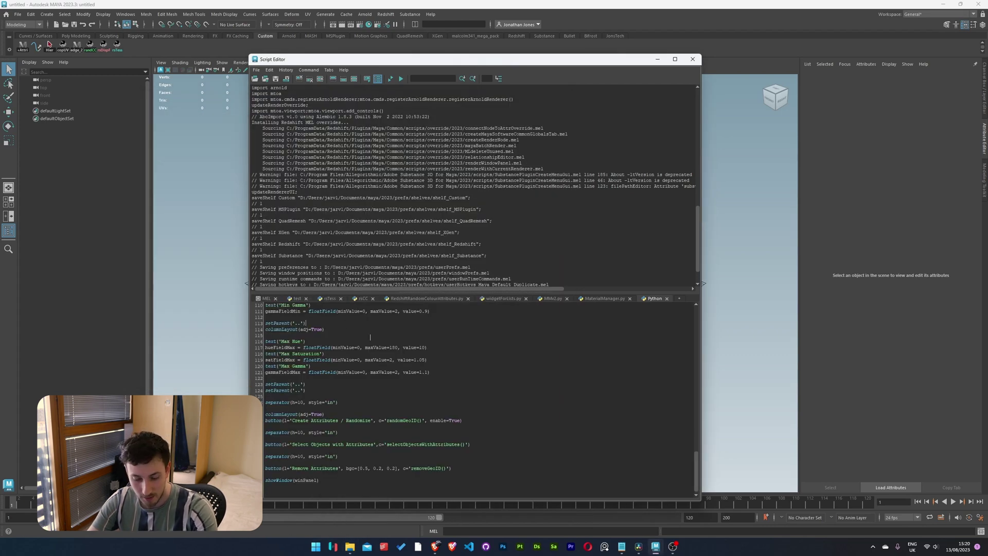
{"action": "key", "text": "ctrl+a"}
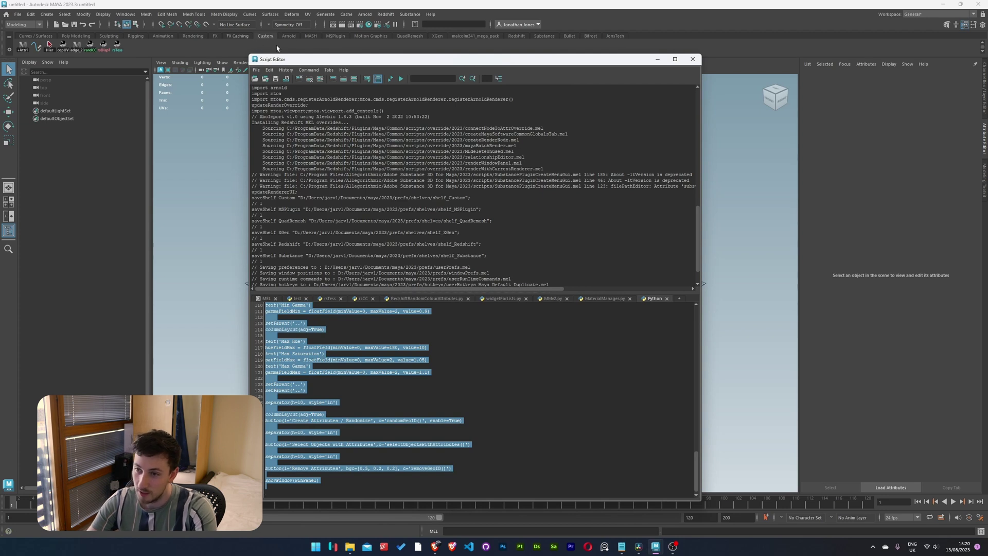
{"action": "key", "text": "ctrl+Return"}
{"action": "left_click_drag", "start_coordinate": [332, 59], "coordinate": [346, 81]}
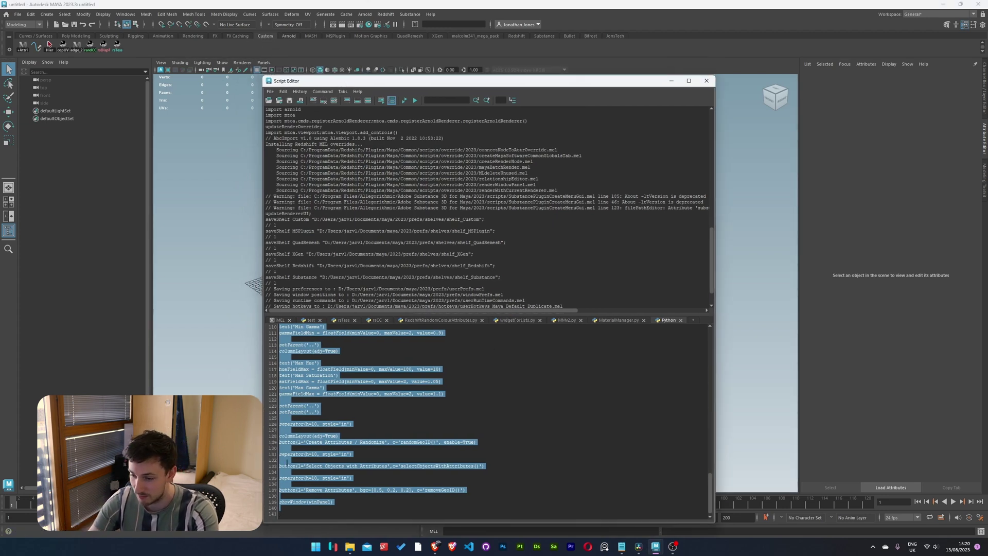
{"action": "middle_click_drag", "start_coordinate": [302, 406], "coordinate": [169, 49]}
Edit the new shelf button in the Shelf Editor and rename it
{"action": "right_click", "coordinate": [131, 45]}
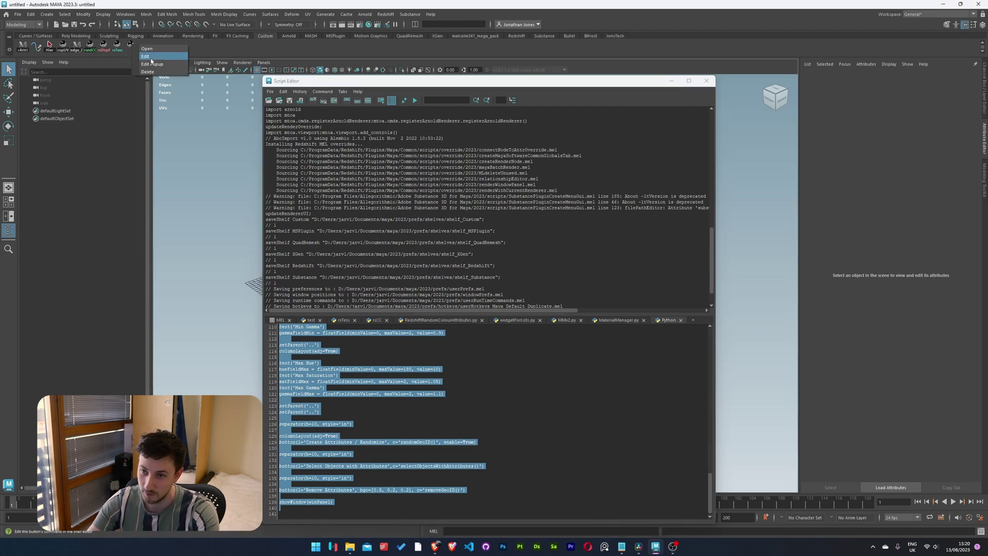
{"action": "left_click", "coordinate": [159, 60]}
{"action": "left_click", "coordinate": [208, 117]}
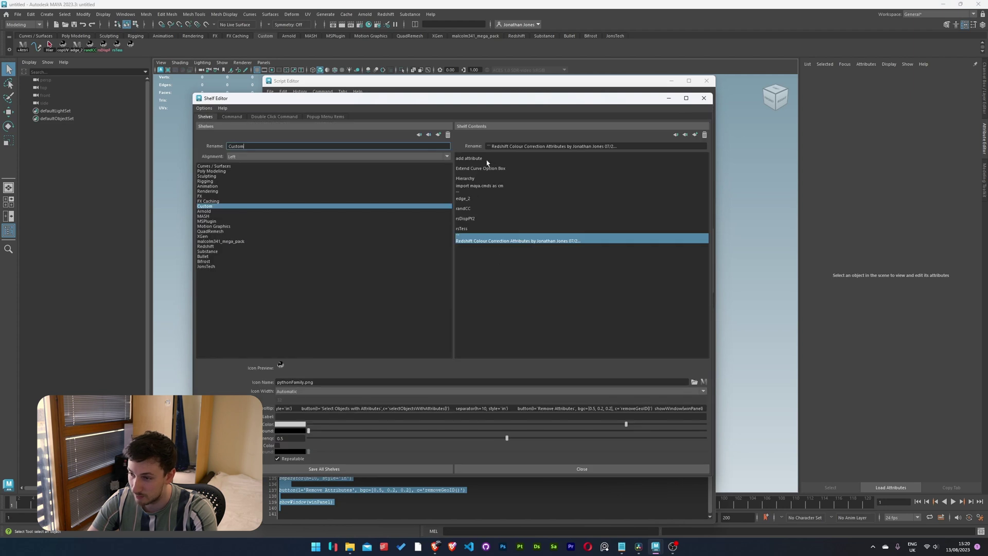
{"action": "triple_click", "coordinate": [517, 147]}
{"action": "type", "text": "Whatever"}
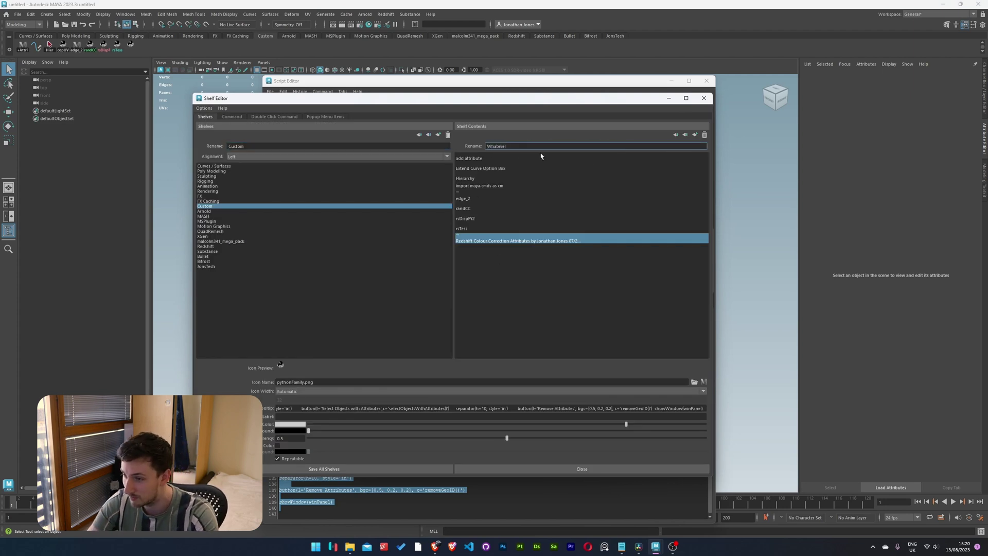
{"action": "key", "text": "Return"}
{"action": "key", "text": "ctrl+c"}
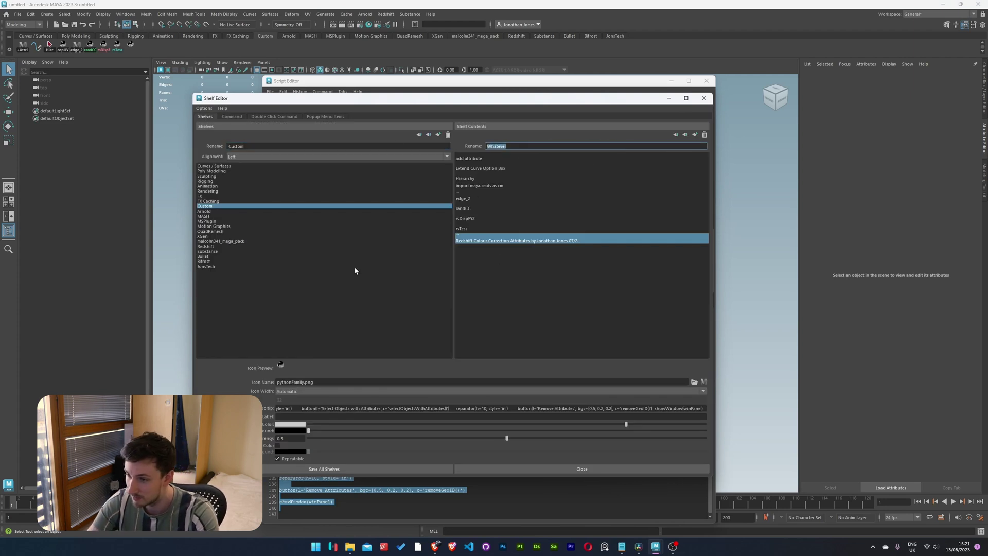
Set the shelf button's tooltip and label to 'Whatever'
{"action": "triple_click", "coordinate": [314, 409]}
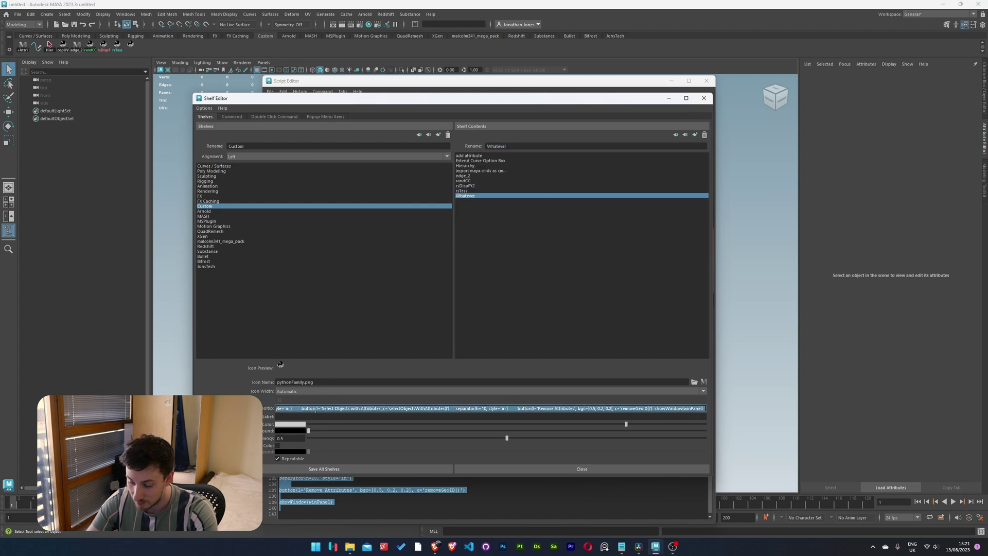
{"action": "type", "text": "Whatever tooltip"}
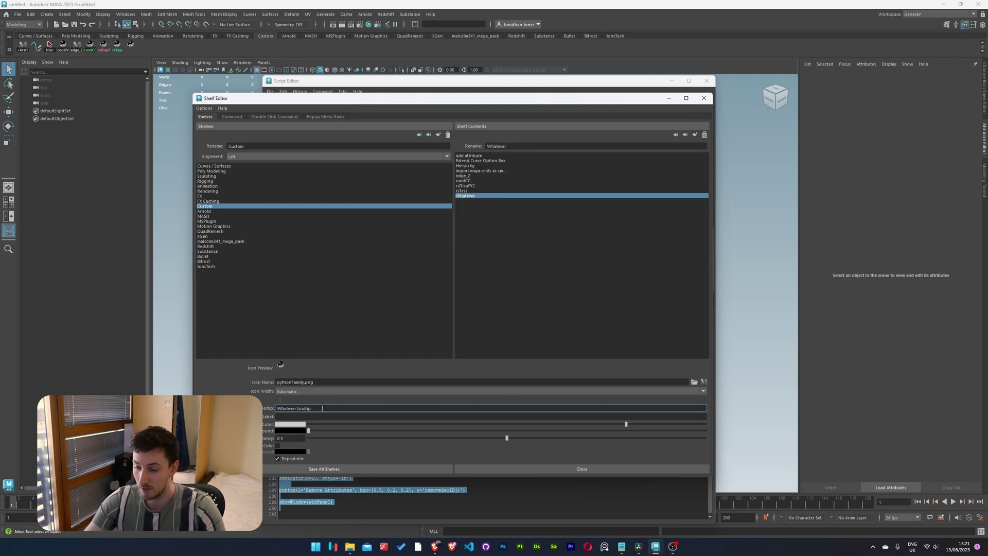
{"action": "left_click", "coordinate": [324, 415]}
{"action": "key", "text": "ctrl+v"}
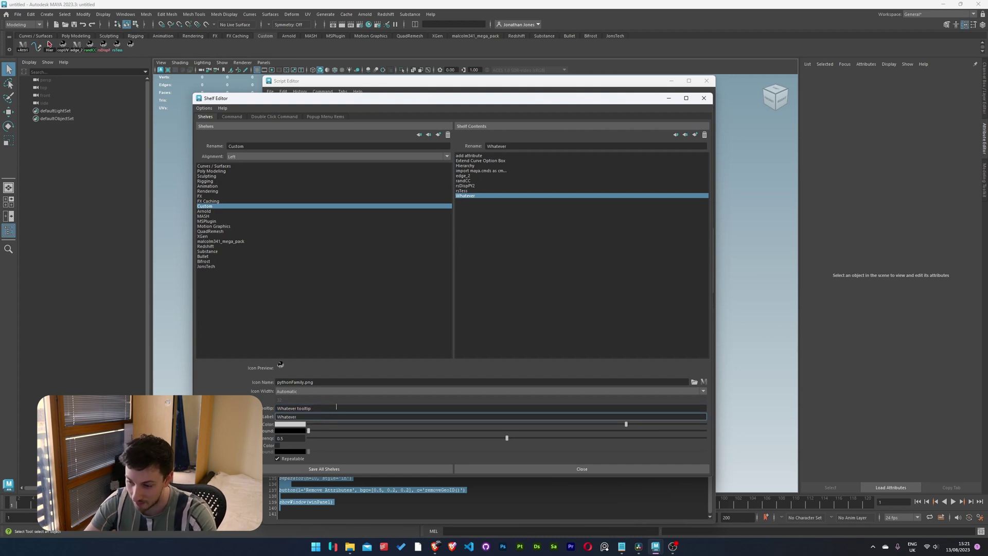
{"action": "left_click", "coordinate": [338, 407]}
Darken the button's label colour, save all shelves, and close the Script Editor
{"action": "left_click_drag", "start_coordinate": [608, 427], "coordinate": [593, 426]}
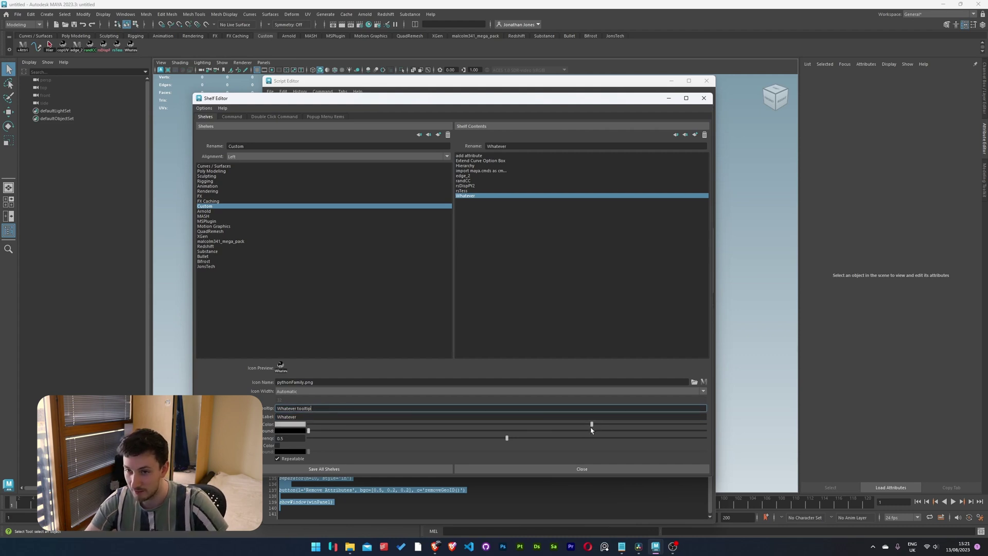
{"action": "left_click_drag", "start_coordinate": [416, 426], "coordinate": [429, 425]}
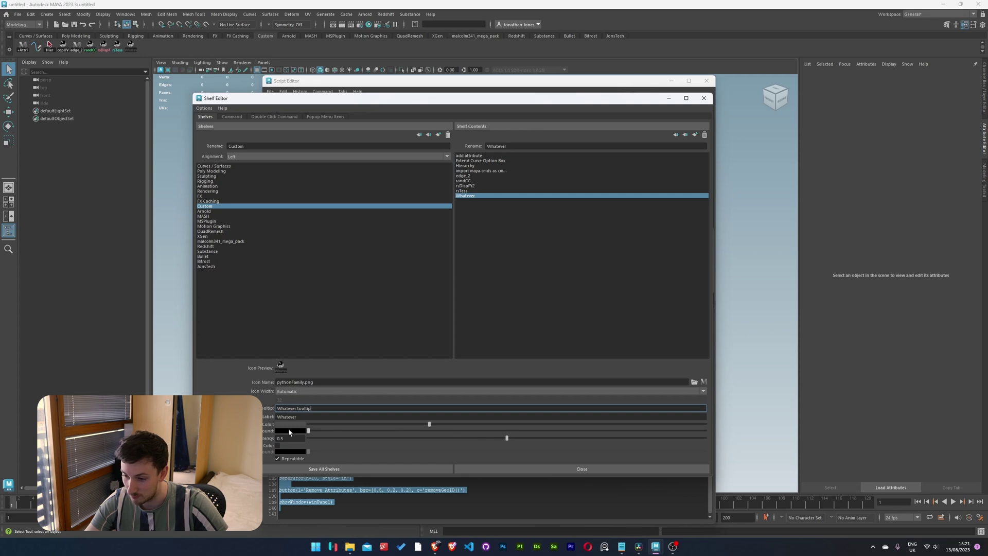
{"action": "left_click", "coordinate": [319, 469]}
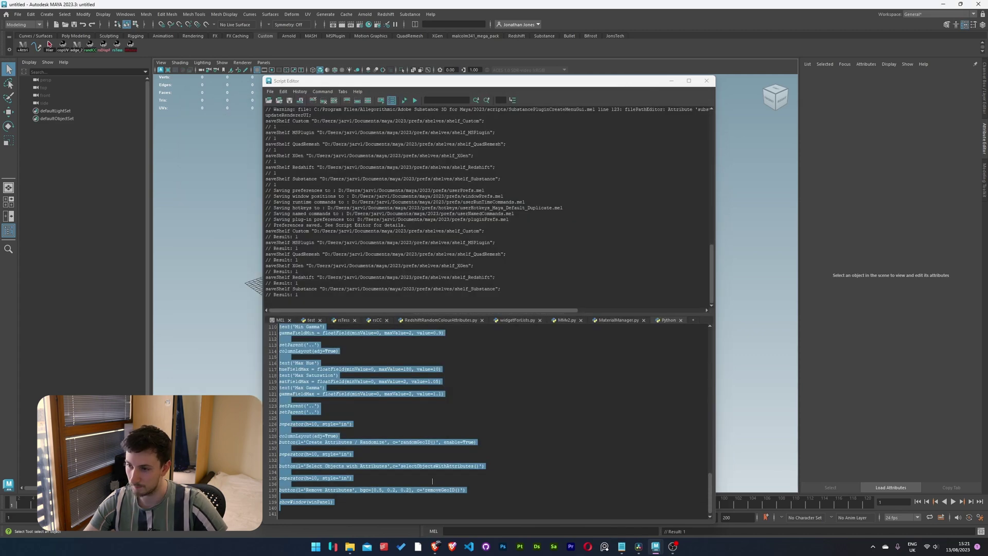
{"action": "left_click", "coordinate": [706, 81]}
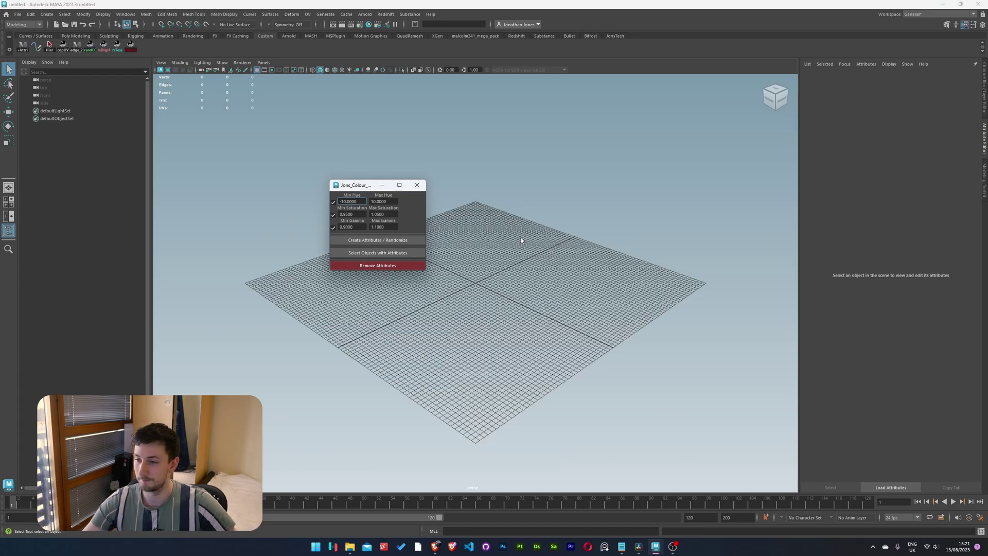
{"action": "mouse_move", "coordinate": [400, 189]}
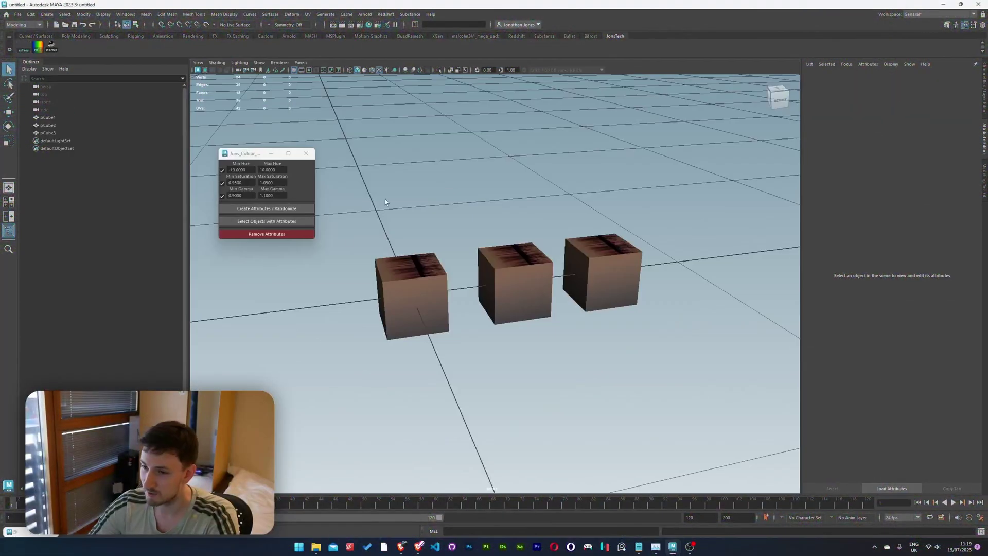
Give the three cubes Hue, Saturation and Gamma attributes and randomize their values
{"action": "left_click_drag", "start_coordinate": [677, 200], "coordinate": [366, 389]}
{"action": "left_click", "coordinate": [266, 209]}
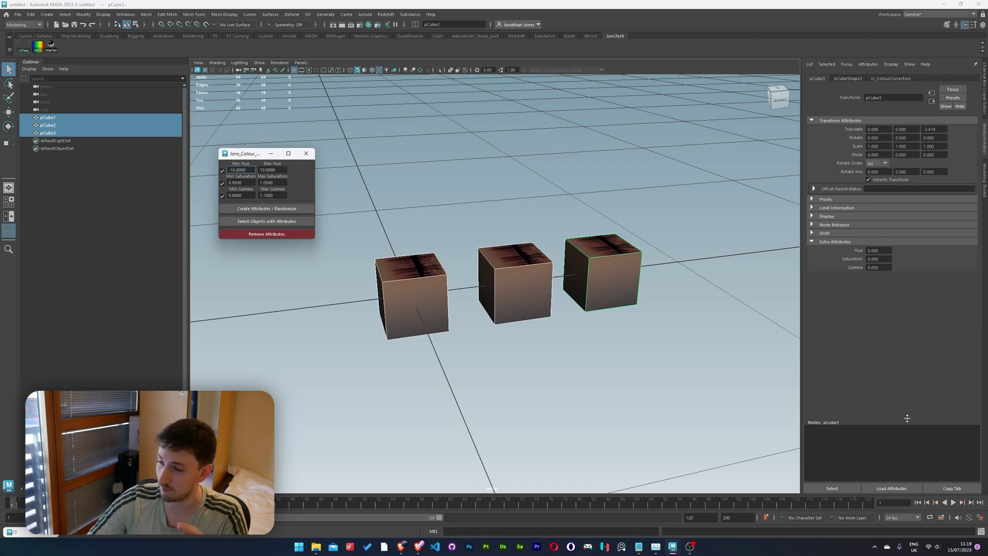
{"action": "left_click", "coordinate": [278, 209]}
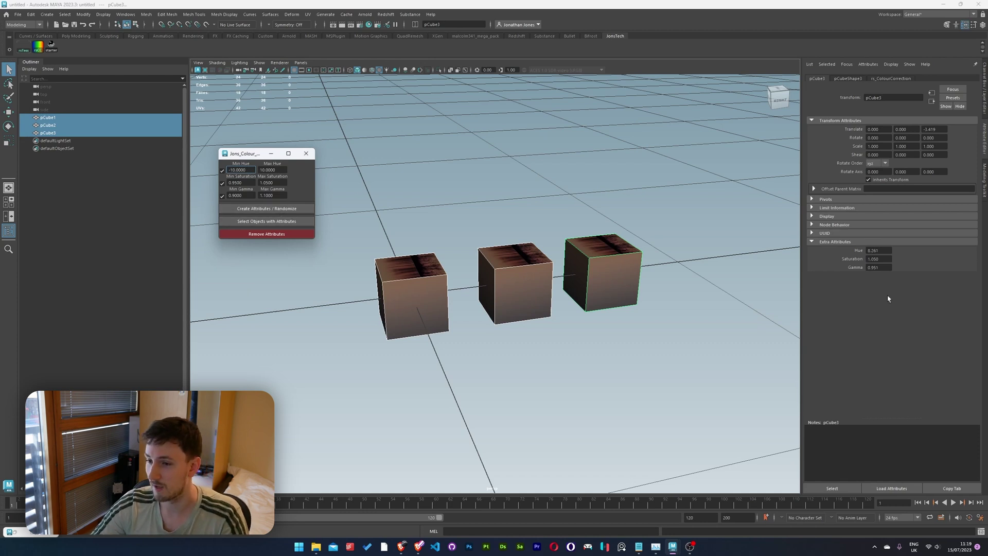
{"action": "key", "text": "Tab"}
{"action": "key", "text": "Tab"}
{"action": "key", "text": "Tab"}
{"action": "key", "text": "Tab"}
{"action": "key", "text": "Tab"}
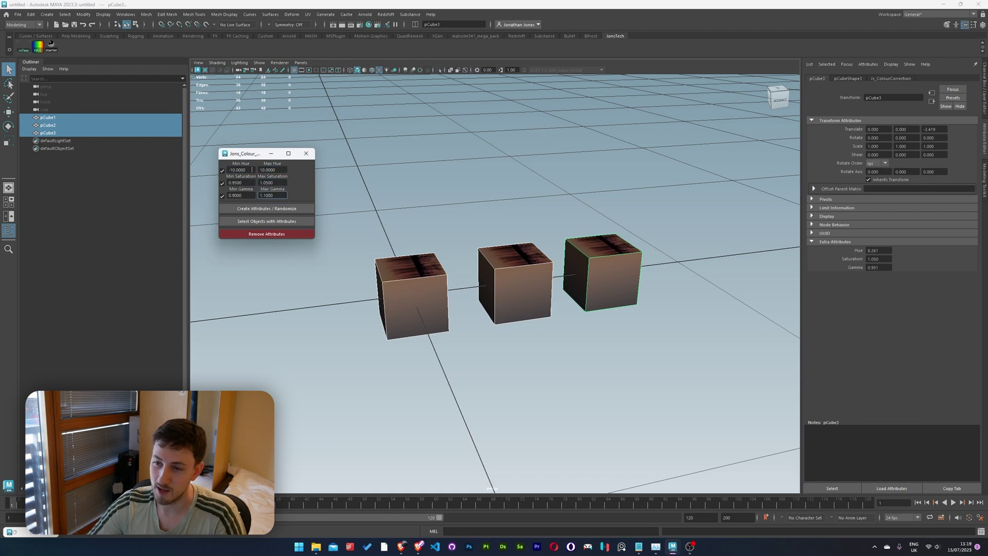
Set the randomiser's Hue range to -60 to 60 after trying -9999 to 9999
{"action": "left_click", "coordinate": [253, 170]}
{"action": "type", "text": "-9999"}
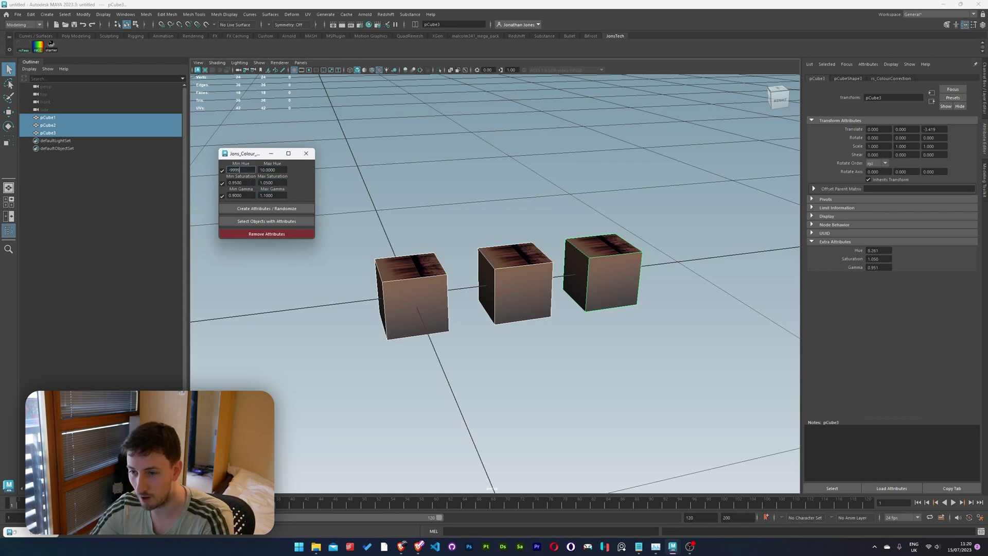
{"action": "key", "text": "Return"}
{"action": "key", "text": "Tab"}
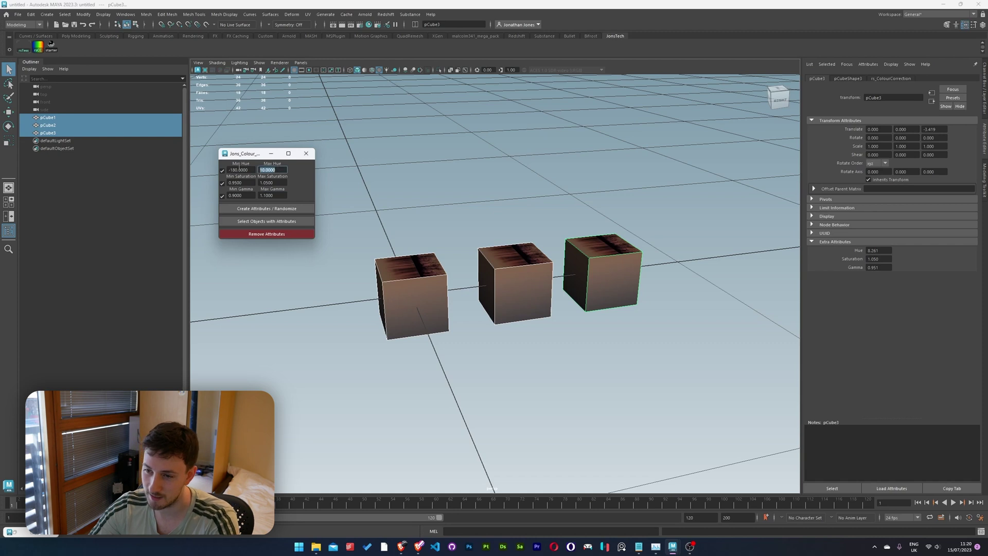
{"action": "type", "text": "9999"}
{"action": "key", "text": "Return"}
{"action": "left_click", "coordinate": [275, 183]}
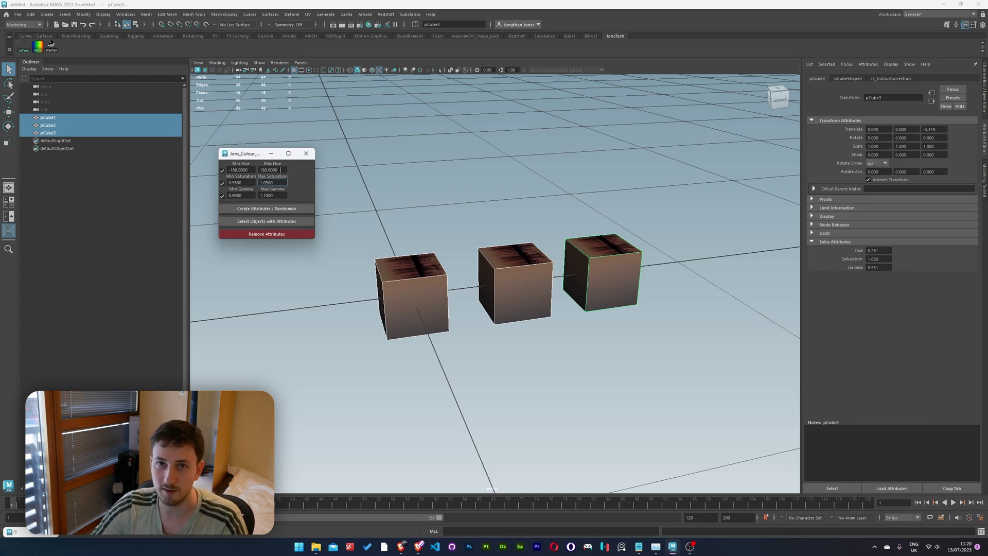
{"action": "key", "text": "Tab"}
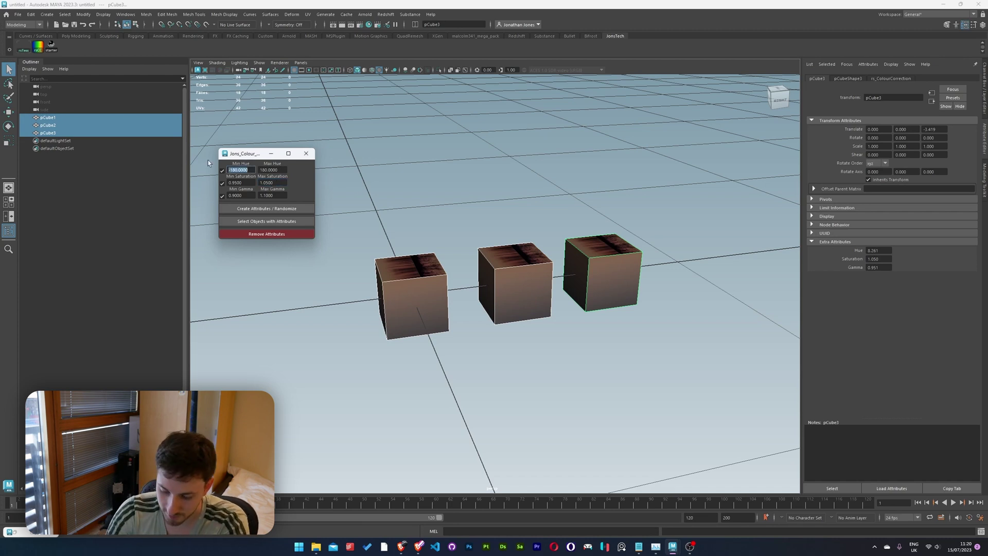
{"action": "type", "text": "-60"}
{"action": "key", "text": "Tab"}
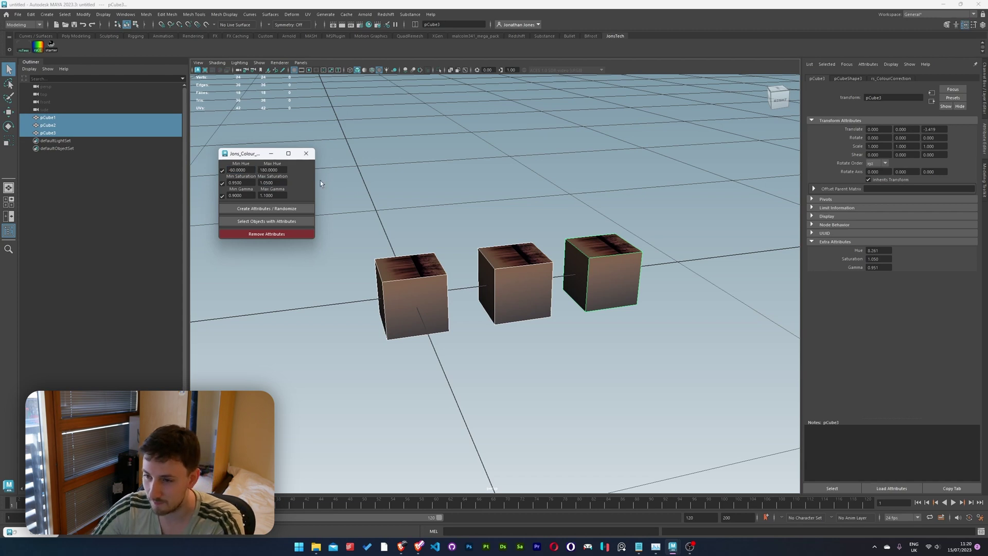
{"action": "type", "text": "60"}
{"action": "key", "text": "Return"}
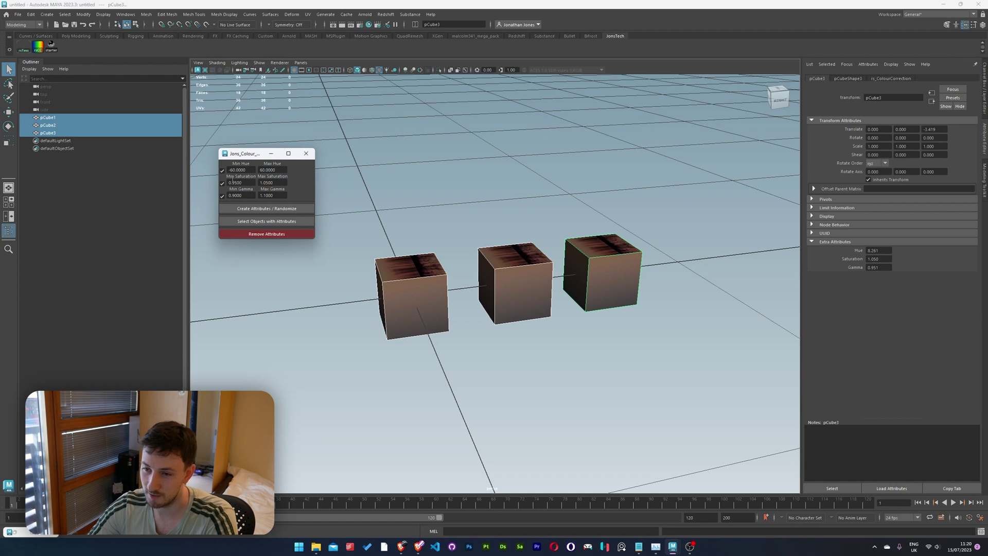
Set the Saturation and Gamma ranges to 0.5 through 2
{"action": "double_click", "coordinate": [249, 181]}
{"action": "type", "text": "5"}
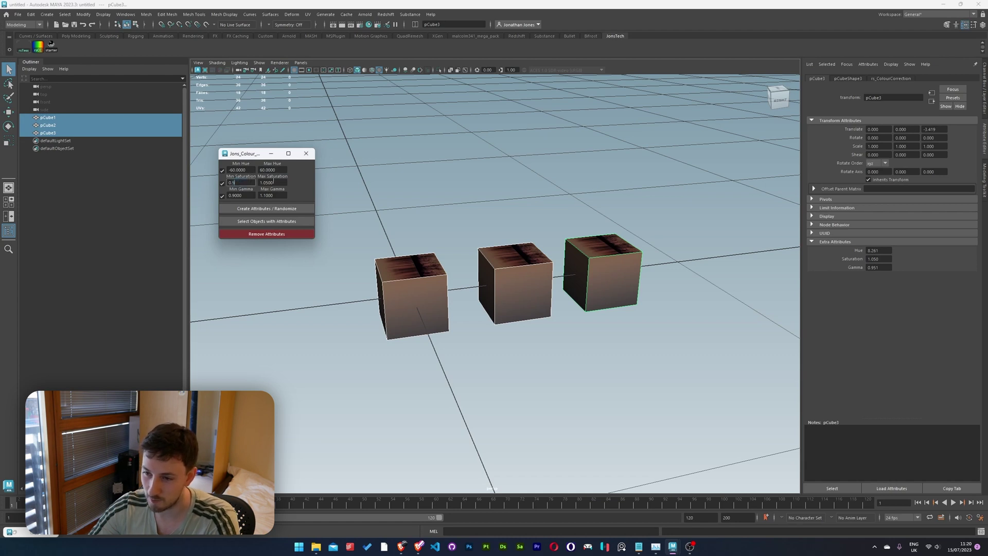
{"action": "key", "text": "Tab"}
{"action": "type", "text": "2"}
{"action": "key", "text": "Tab"}
{"action": "type", "text": "2"}
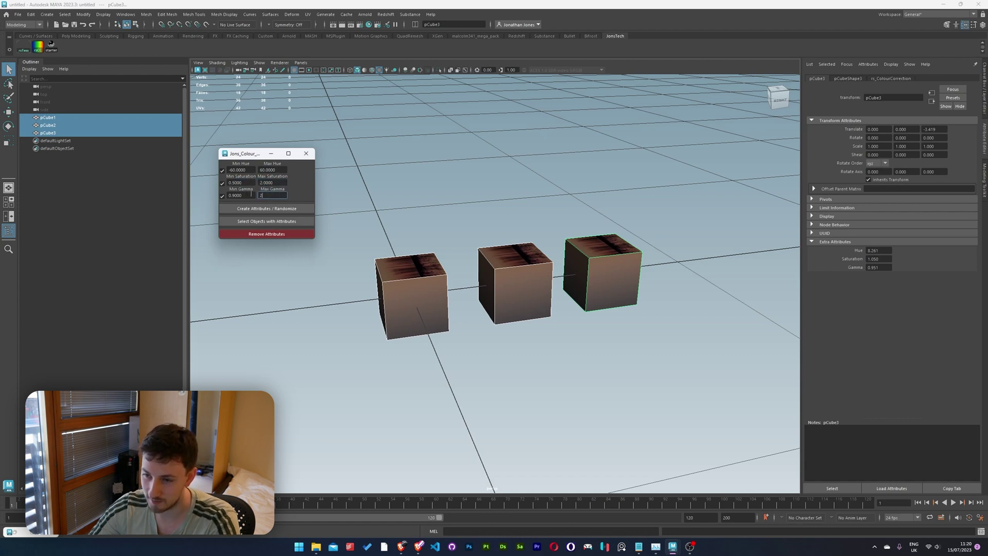
{"action": "double_click", "coordinate": [249, 195]}
{"action": "type", "text": "5"}
{"action": "key", "text": "Tab"}
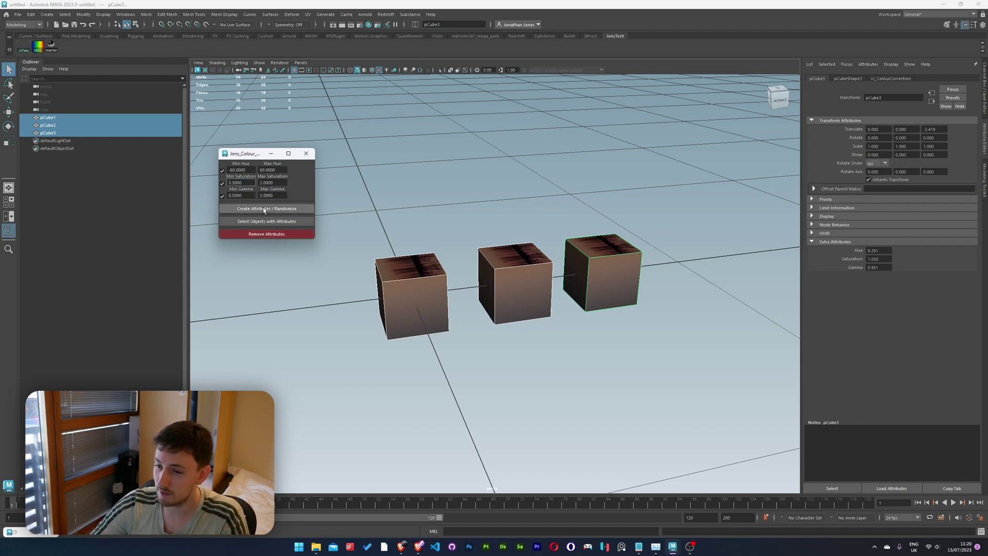
Randomize the cubes' colours three times within the widened ranges
{"action": "left_click", "coordinate": [280, 208]}
{"action": "left_click", "coordinate": [279, 208]}
{"action": "left_click", "coordinate": [280, 209]}
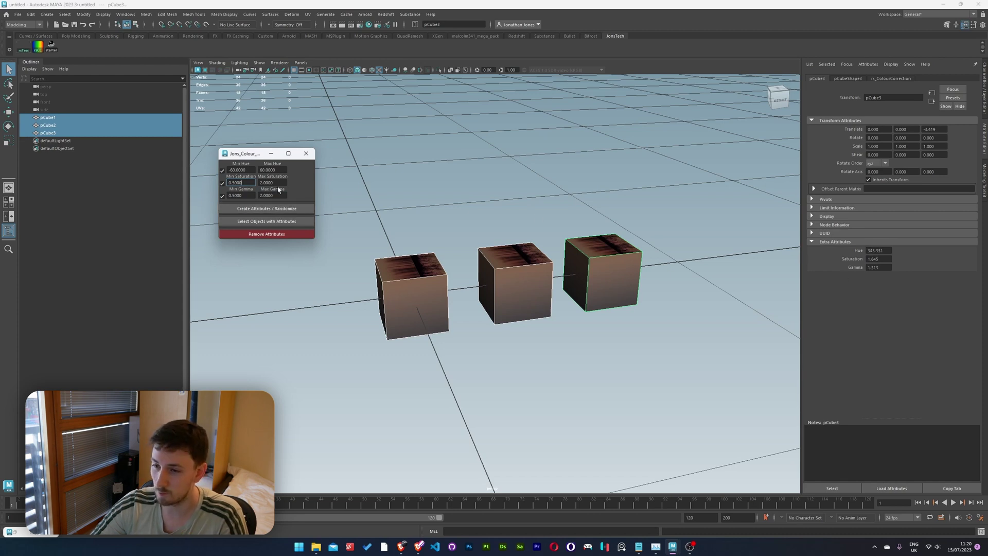
Re-randomize only Hue several times with Saturation and Gamma excluded, then re-include them
{"action": "left_click", "coordinate": [222, 183]}
{"action": "left_click", "coordinate": [222, 196]}
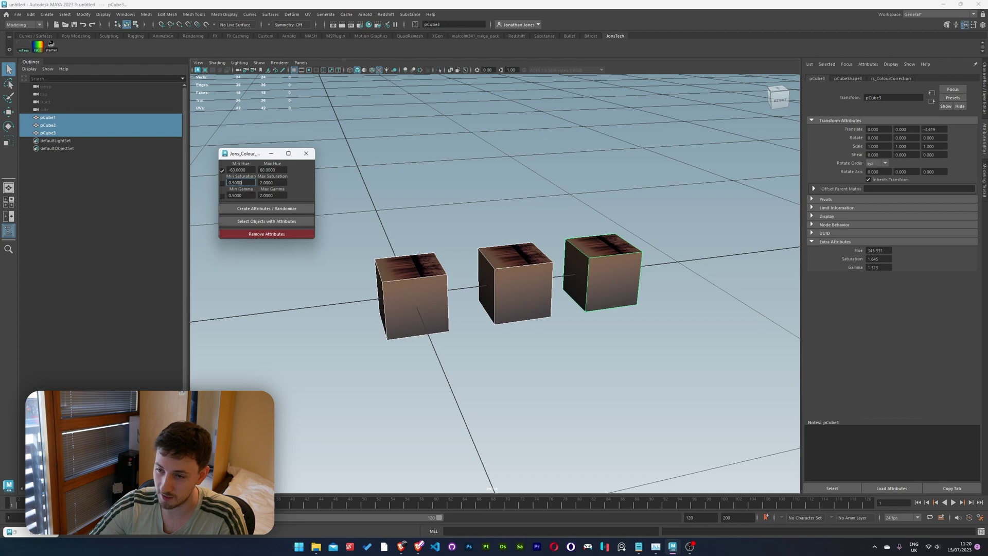
{"action": "left_click", "coordinate": [292, 208]}
{"action": "left_click", "coordinate": [288, 209]}
{"action": "left_click", "coordinate": [282, 210]}
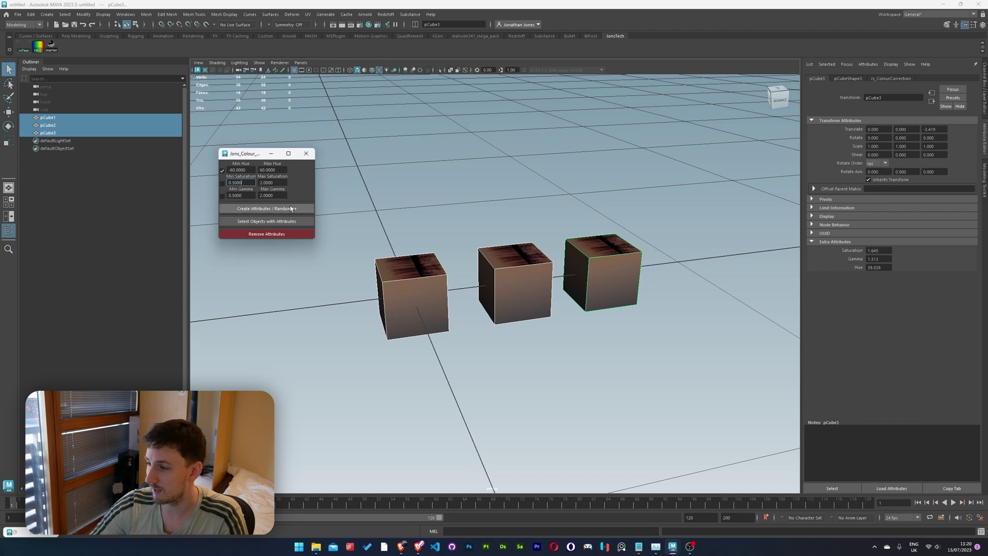
{"action": "left_click", "coordinate": [276, 213]}
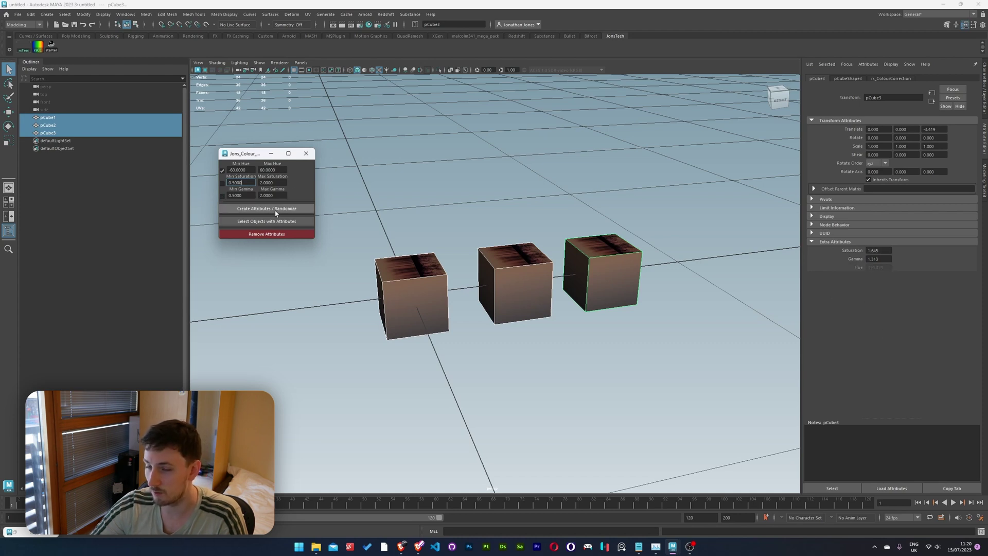
{"action": "left_click", "coordinate": [222, 183]}
{"action": "left_click", "coordinate": [222, 196]}
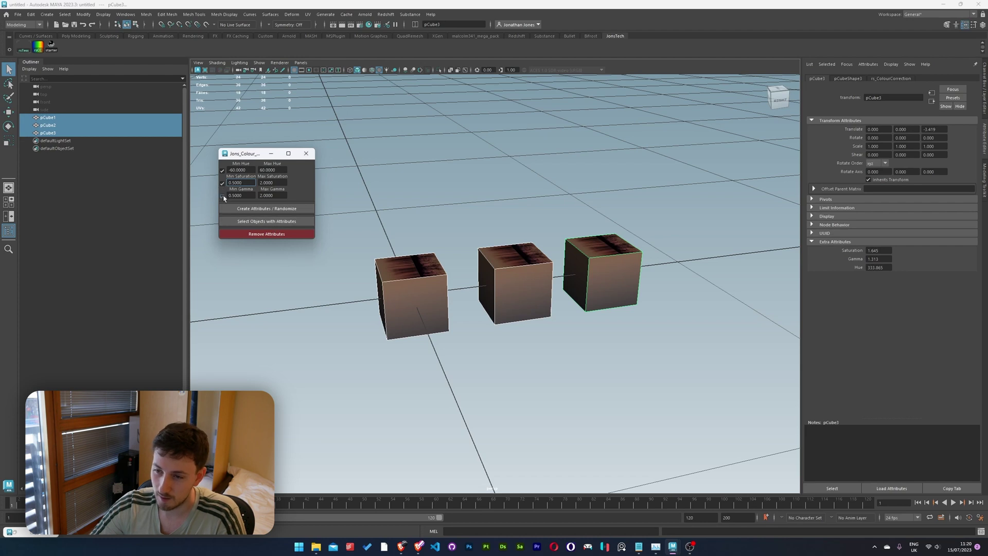
Select the cubes carrying colour attributes, remove the attributes, then recreate and randomize them
{"action": "left_click", "coordinate": [726, 132]}
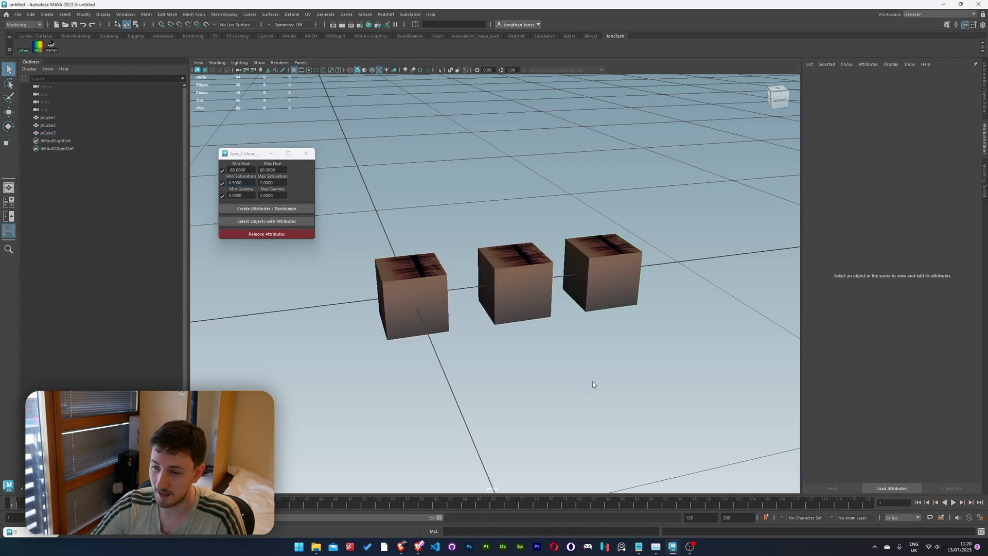
{"action": "left_click", "coordinate": [260, 222]}
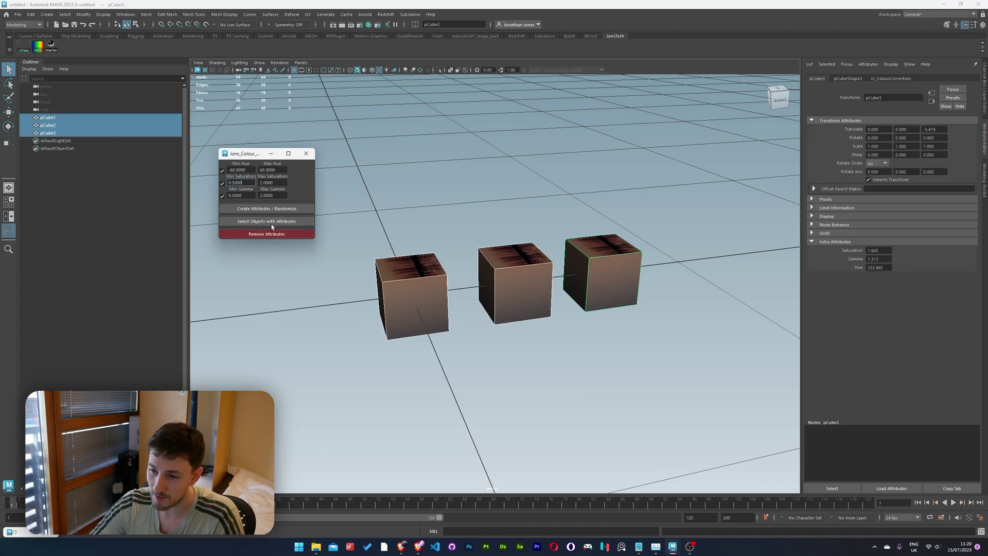
{"action": "left_click", "coordinate": [280, 234]}
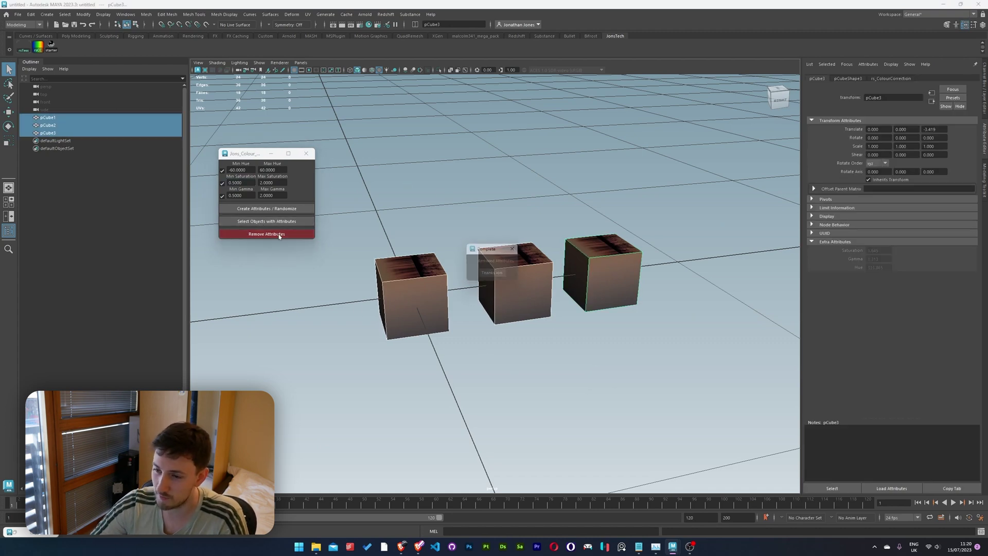
{"action": "left_click", "coordinate": [494, 275]}
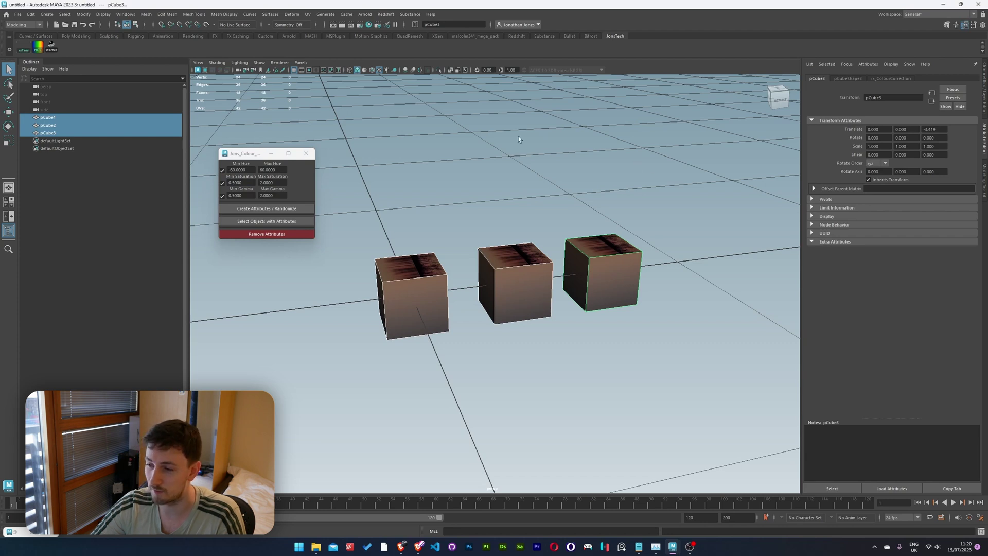
{"action": "left_click", "coordinate": [278, 210]}
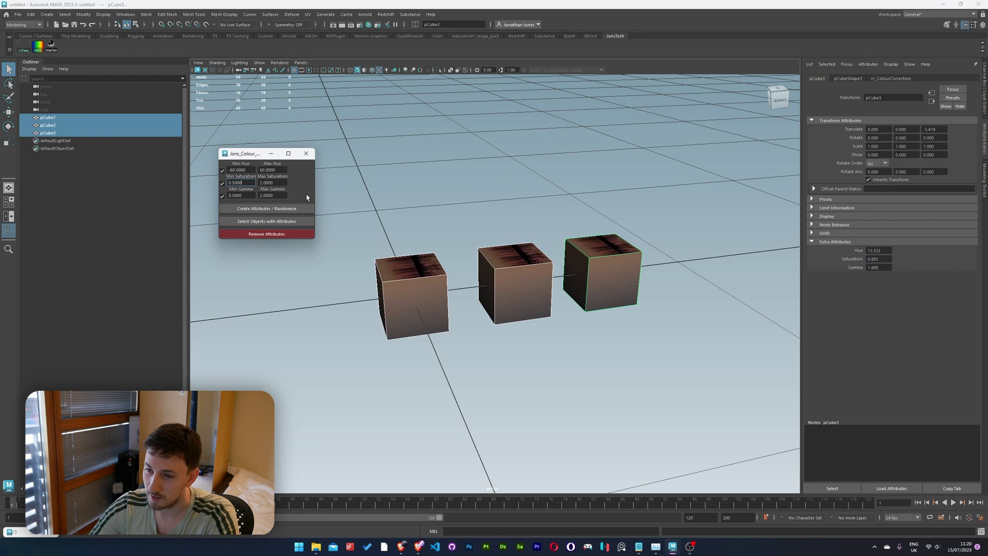
{"action": "left_click", "coordinate": [537, 150]}
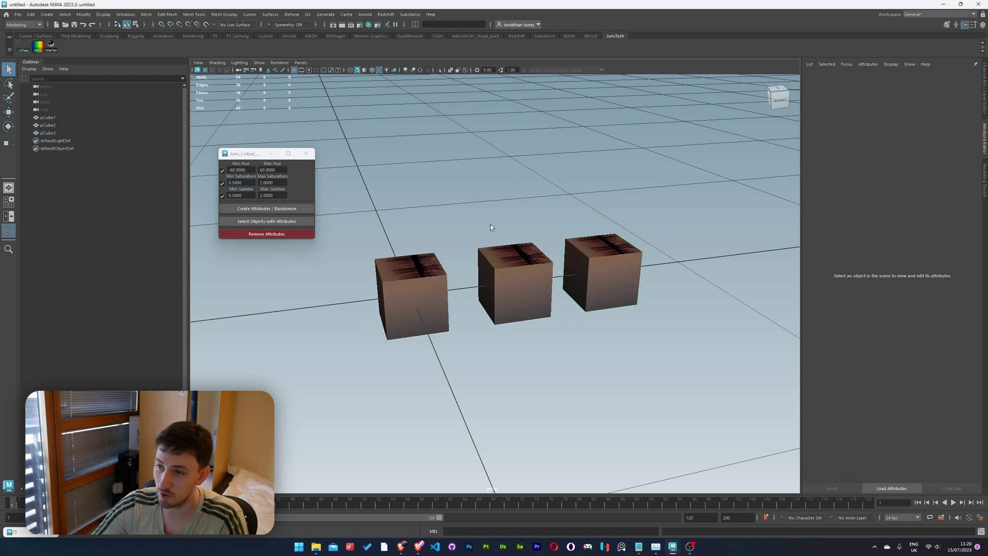
Render the three cubes in the Redshift Render View
{"action": "left_click", "coordinate": [386, 14]}
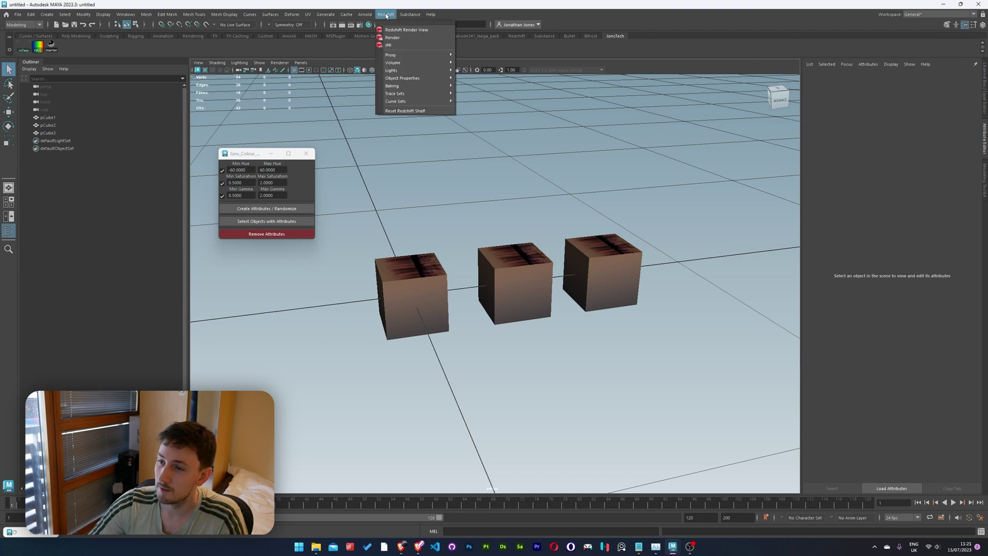
{"action": "left_click", "coordinate": [404, 50]}
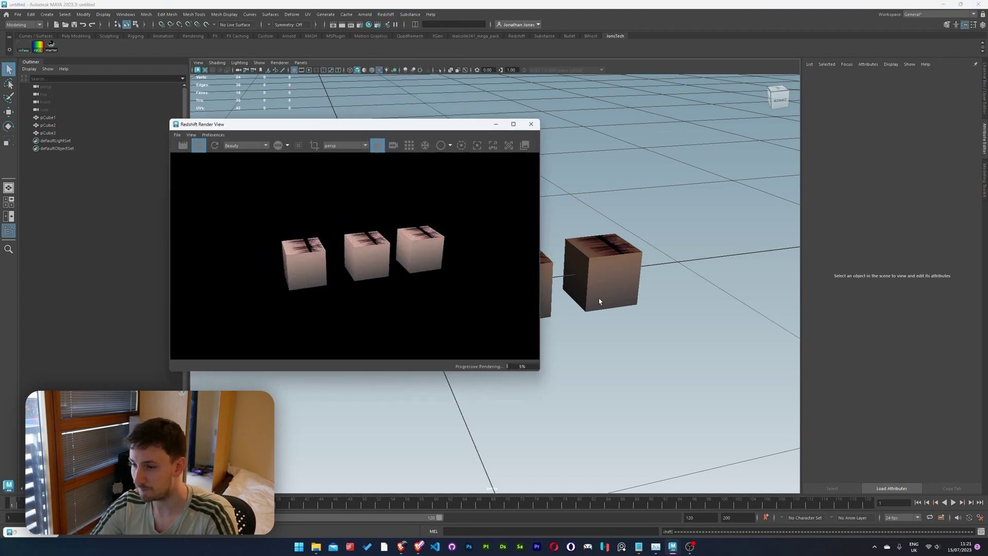
{"action": "scroll", "coordinate": [598, 294], "scroll_direction": "up", "scroll_amount": 3}
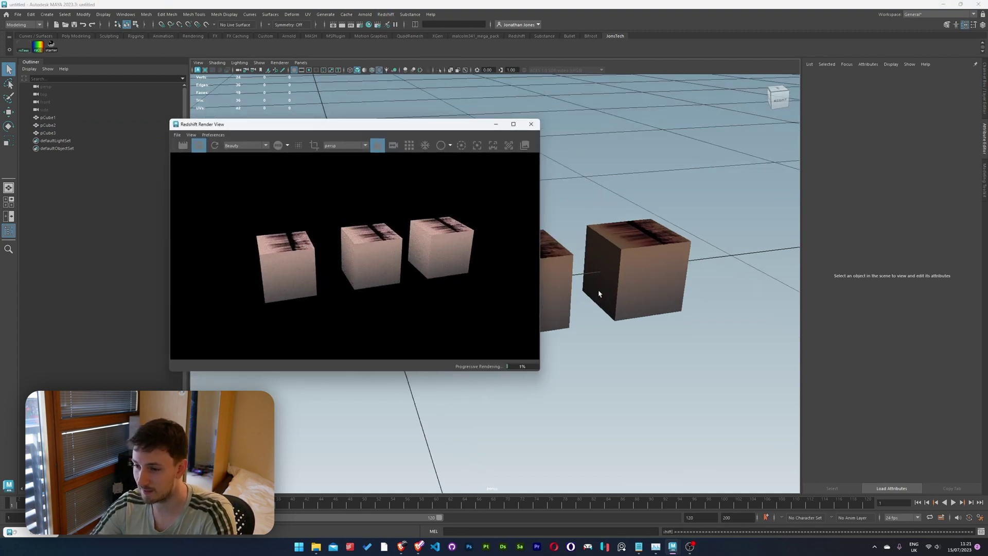
{"action": "left_click_drag", "start_coordinate": [381, 126], "coordinate": [633, 98]}
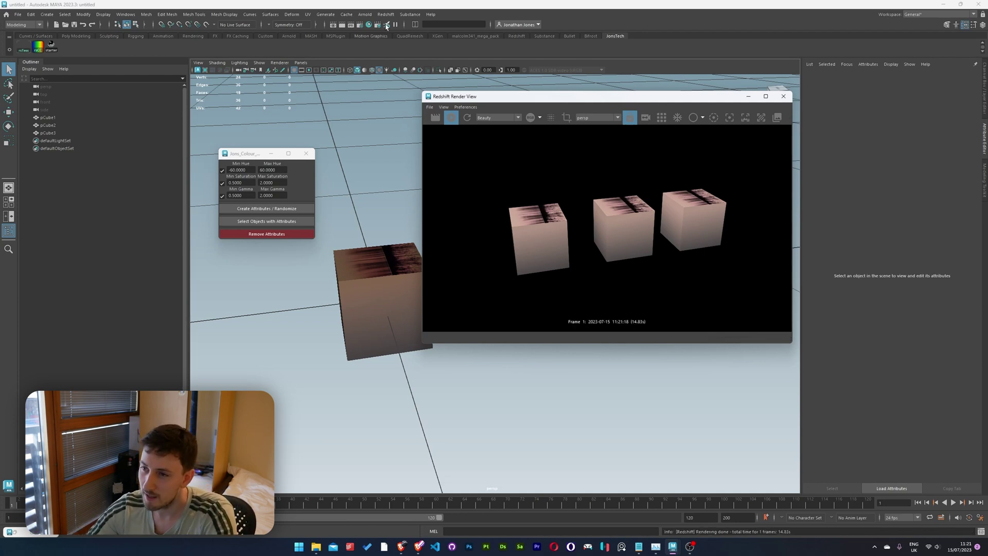
Open Hypershade as a smaller window and frame the rs_ColourCorrection nodes
{"action": "left_click", "coordinate": [368, 24]}
{"action": "left_click_drag", "start_coordinate": [57, 4], "coordinate": [24, 80]}
{"action": "key", "text": "f"}
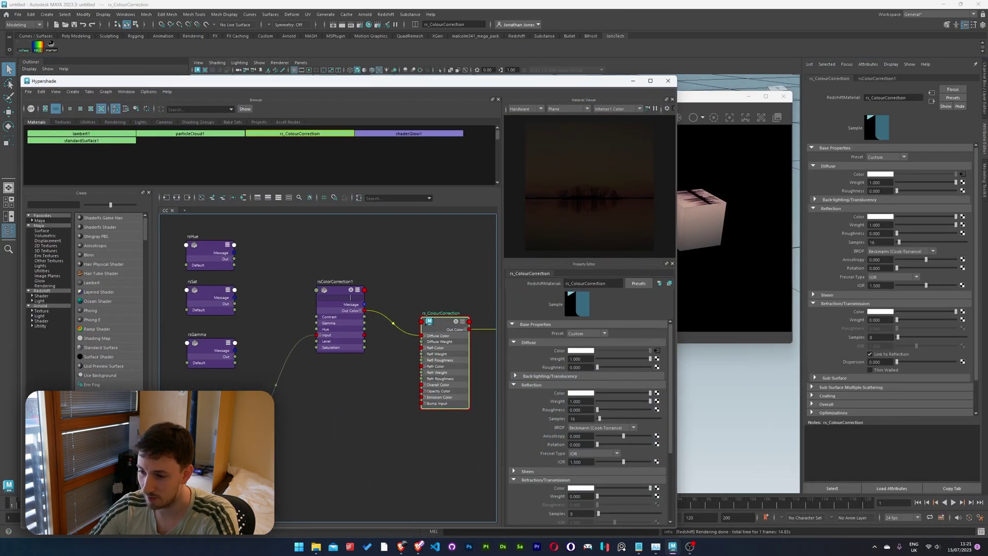
Nudge rsColorCorrection1 and arrange the view to show the whole rs_ColourCorrection network
{"action": "left_click", "coordinate": [333, 294]}
{"action": "left_click_drag", "start_coordinate": [333, 294], "coordinate": [343, 313]}
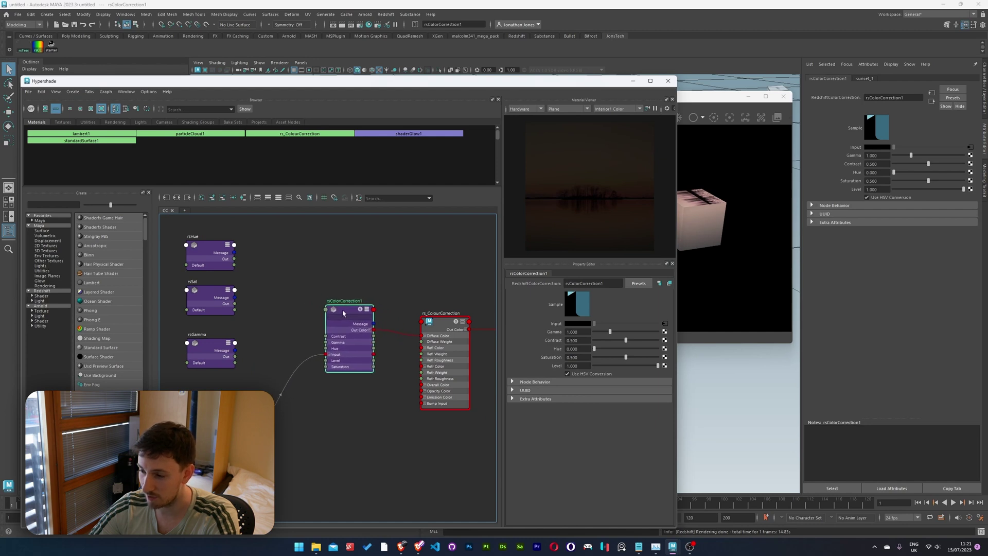
{"action": "middle_click_drag", "start_coordinate": [294, 283], "coordinate": [346, 257]}
{"action": "left_click", "coordinate": [281, 393]}
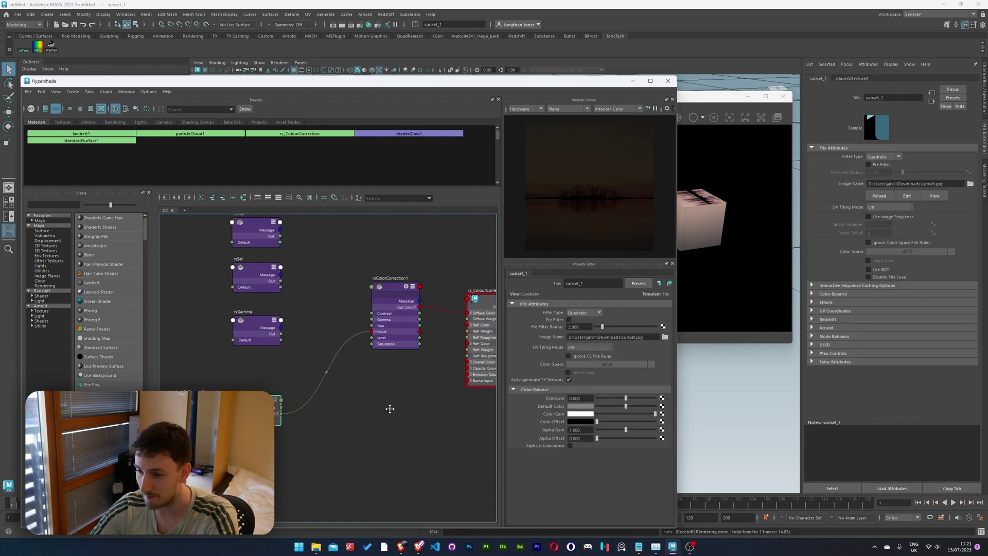
{"action": "middle_click_drag", "start_coordinate": [388, 408], "coordinate": [321, 415]}
{"action": "mouse_move", "coordinate": [549, 89]}
{"action": "left_mouse_down"}
{"action": "mouse_move", "coordinate": [386, 323]}
{"action": "mouse_move", "coordinate": [649, 83]}
{"action": "mouse_move", "coordinate": [549, 99]}
{"action": "left_mouse_up"}
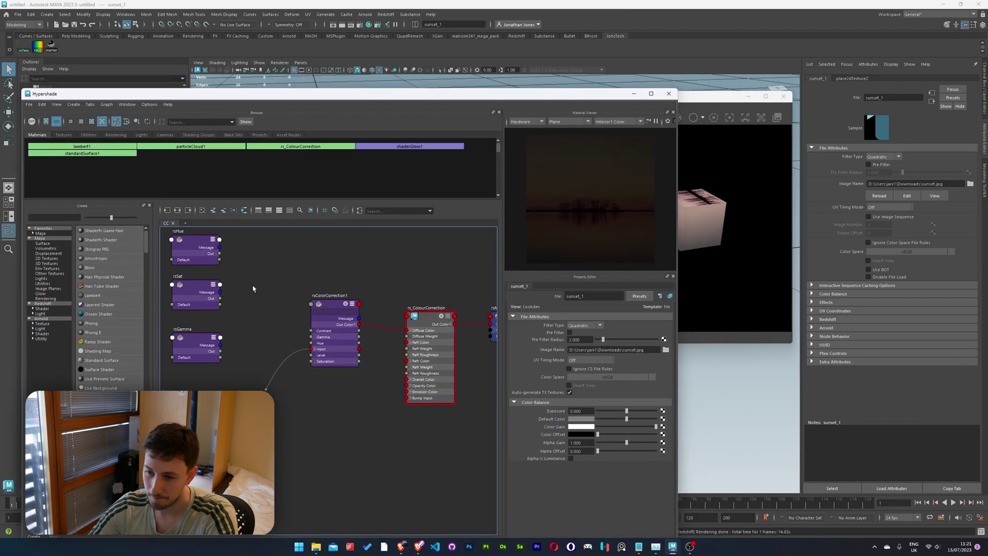
{"action": "middle_click_drag", "start_coordinate": [307, 273], "coordinate": [334, 296]}
Add an rsUserDataScalar node by searching 'user' in the node graph
{"action": "left_click", "coordinate": [341, 255]}
{"action": "key", "text": "Tab"}
{"action": "type", "text": "user"}
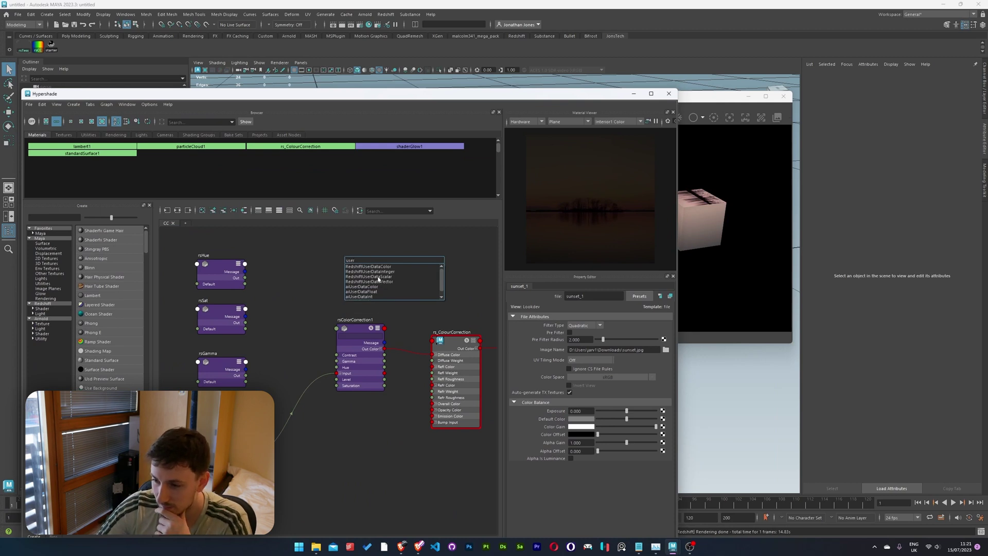
{"action": "left_click", "coordinate": [380, 277]}
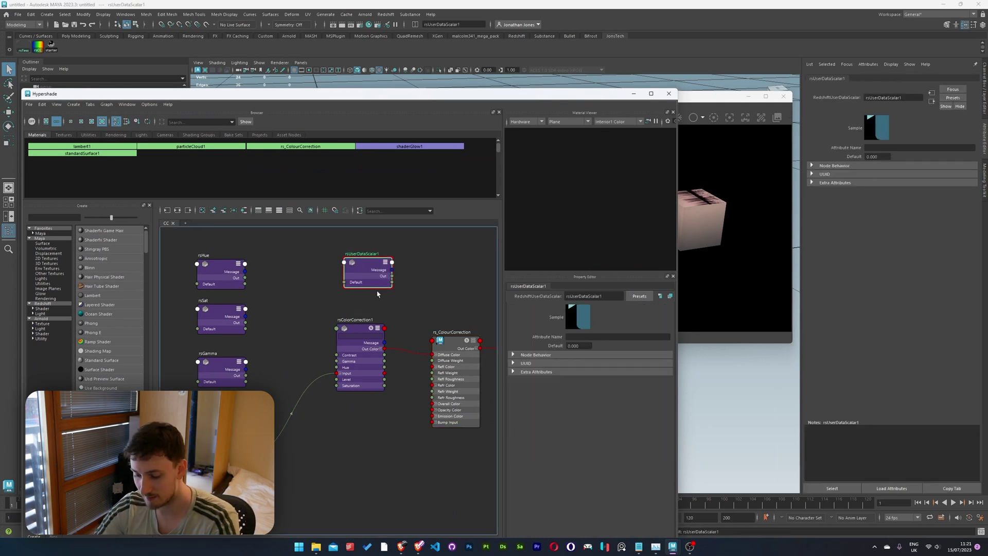
Delete the extra user-data scalar node and check the rsHue, rsSat and rsGamma attribute names
{"action": "key", "text": "Delete"}
{"action": "left_click", "coordinate": [228, 270]}
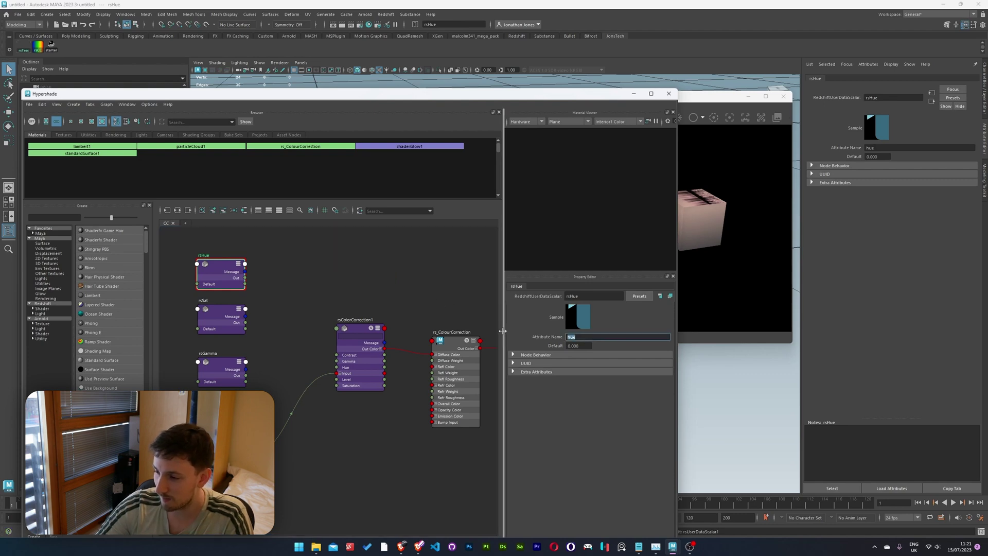
{"action": "left_click", "coordinate": [229, 319]}
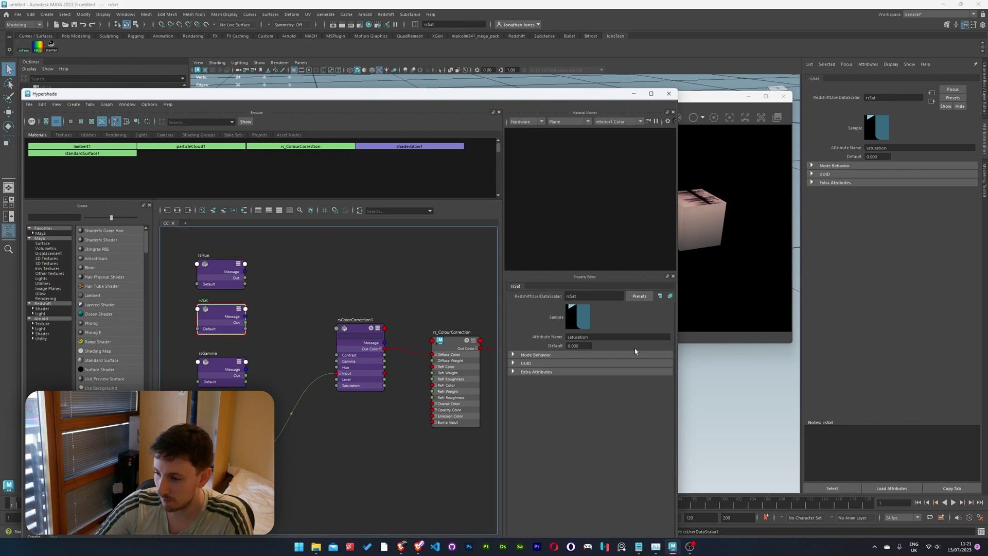
{"action": "left_click", "coordinate": [221, 363]}
Wire rsHue, rsSat and rsGamma outputs into rsColorCorrection1's Hue, Saturation and Gamma, then minimise Hypershade
{"action": "middle_click_drag", "start_coordinate": [335, 297], "coordinate": [366, 286], "text": "alt"}
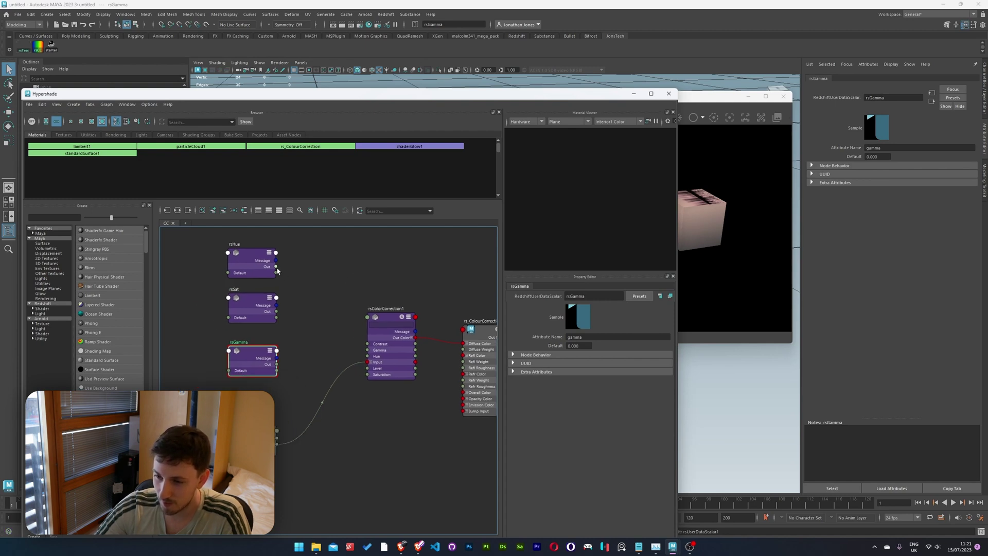
{"action": "left_click_drag", "start_coordinate": [276, 267], "coordinate": [367, 356]}
{"action": "left_click_drag", "start_coordinate": [277, 311], "coordinate": [367, 375]}
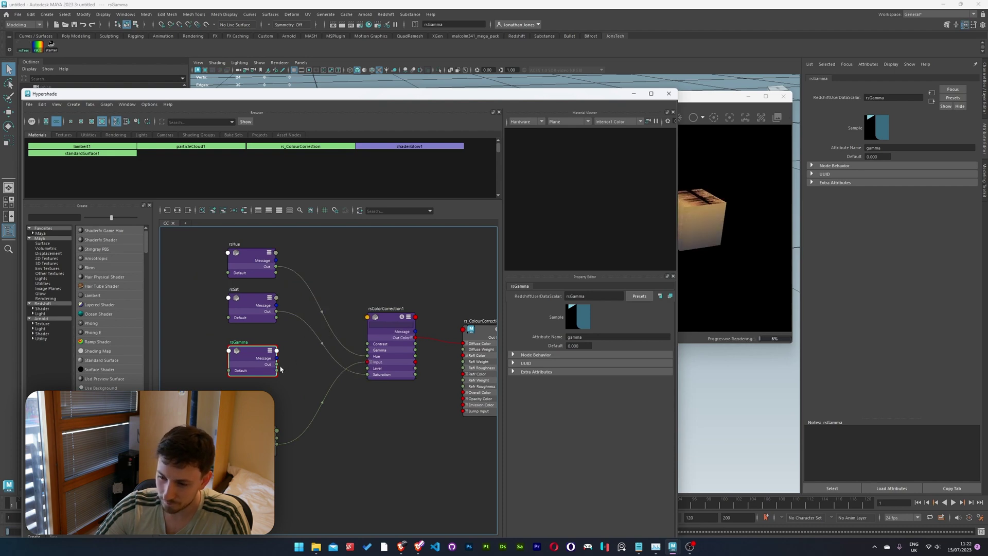
{"action": "left_click_drag", "start_coordinate": [277, 364], "coordinate": [367, 350]}
{"action": "middle_click_drag", "start_coordinate": [433, 280], "coordinate": [368, 278]}
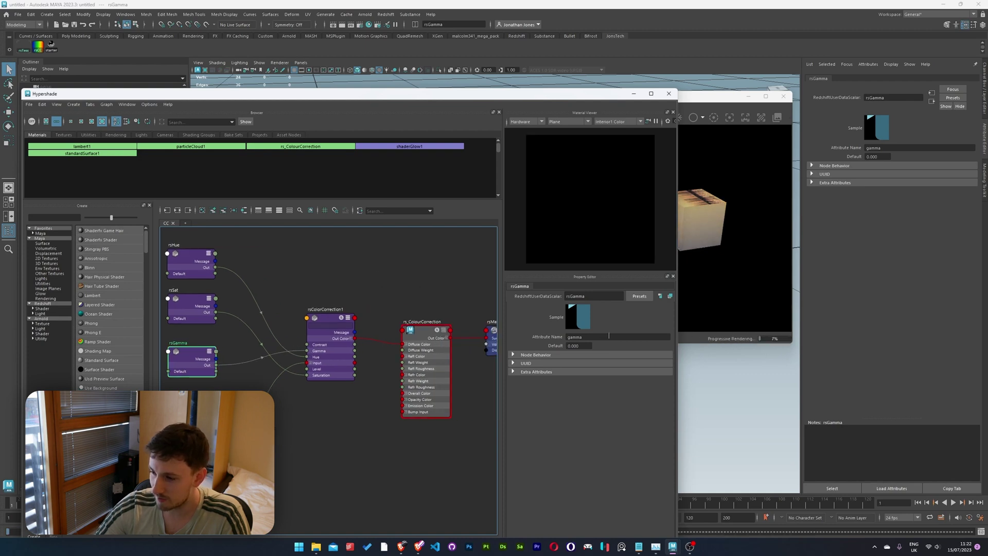
{"action": "left_click", "coordinate": [309, 349]}
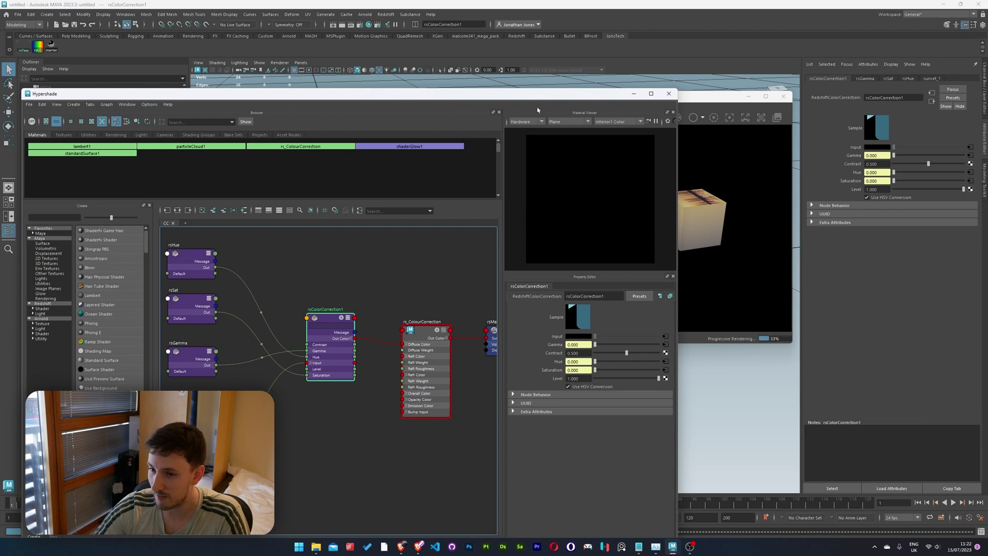
{"action": "left_click", "coordinate": [633, 94]}
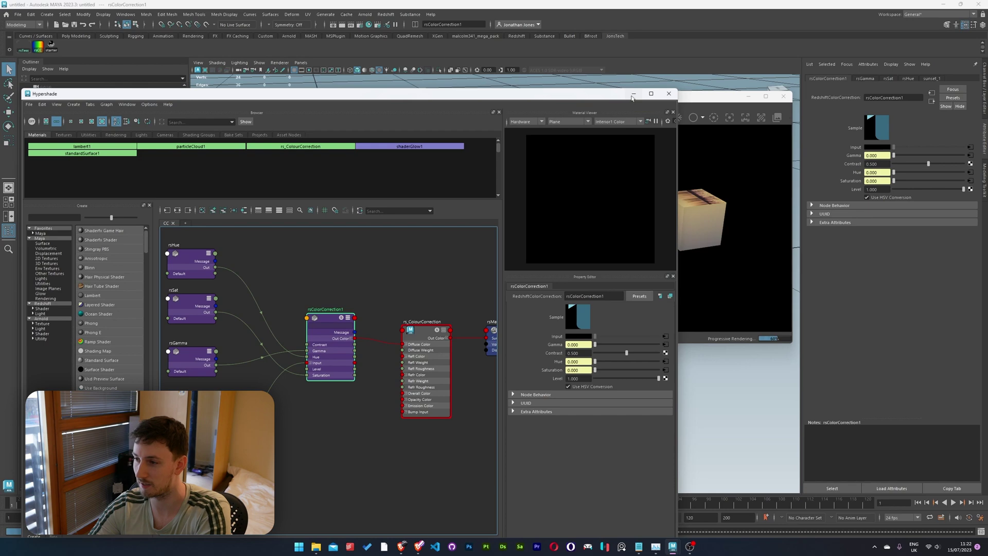
Select the cubes carrying colour attributes and randomise them twice, giving orange, beige and yellow-green cubes
{"action": "left_click_drag", "start_coordinate": [647, 149], "coordinate": [627, 135]}
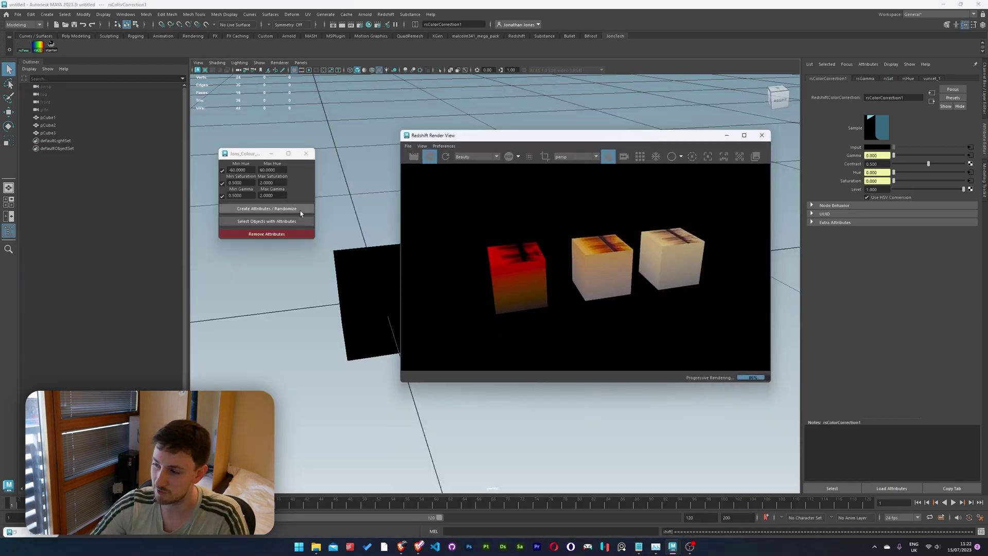
{"action": "left_click_drag", "start_coordinate": [367, 165], "coordinate": [438, 341]}
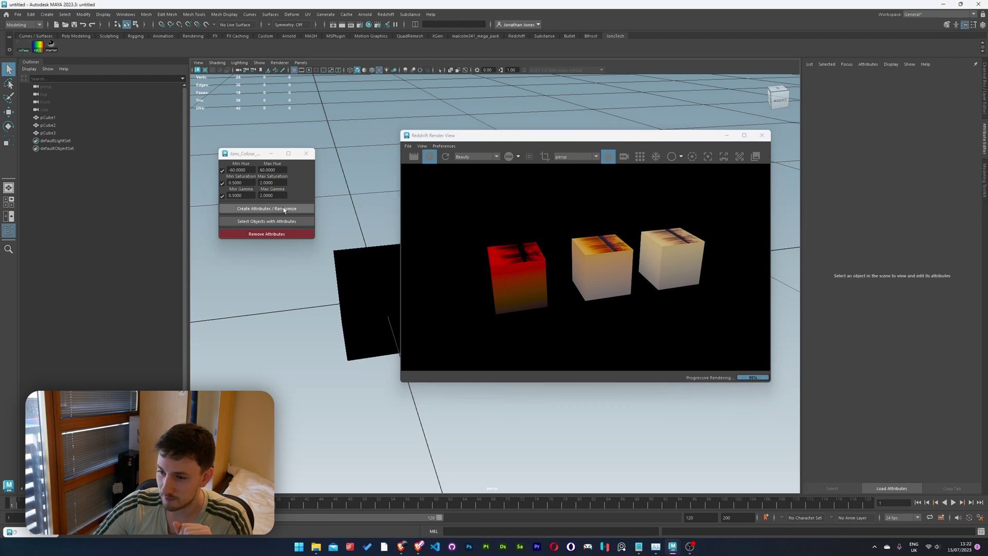
{"action": "left_click", "coordinate": [267, 221]}
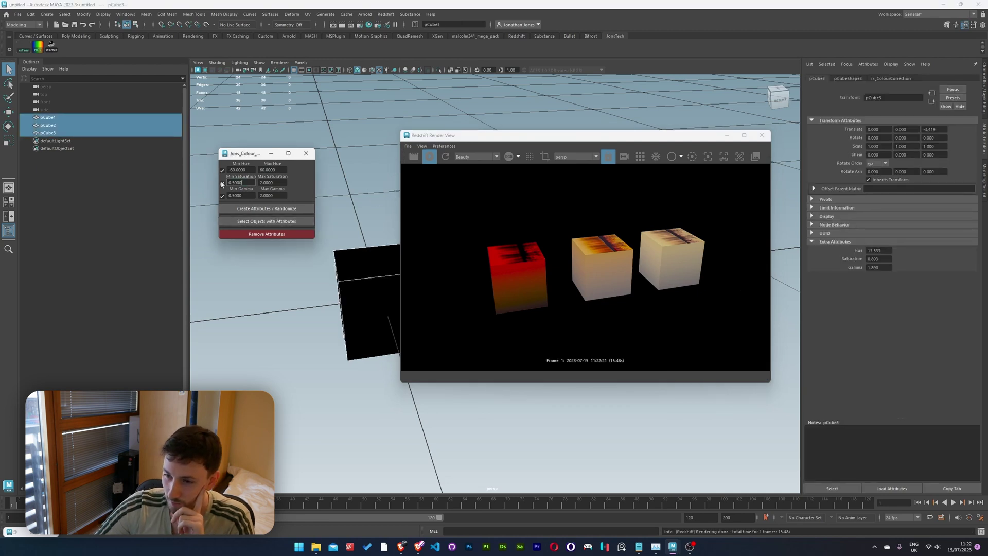
{"action": "left_click", "coordinate": [222, 196]}
{"action": "left_click", "coordinate": [265, 208]}
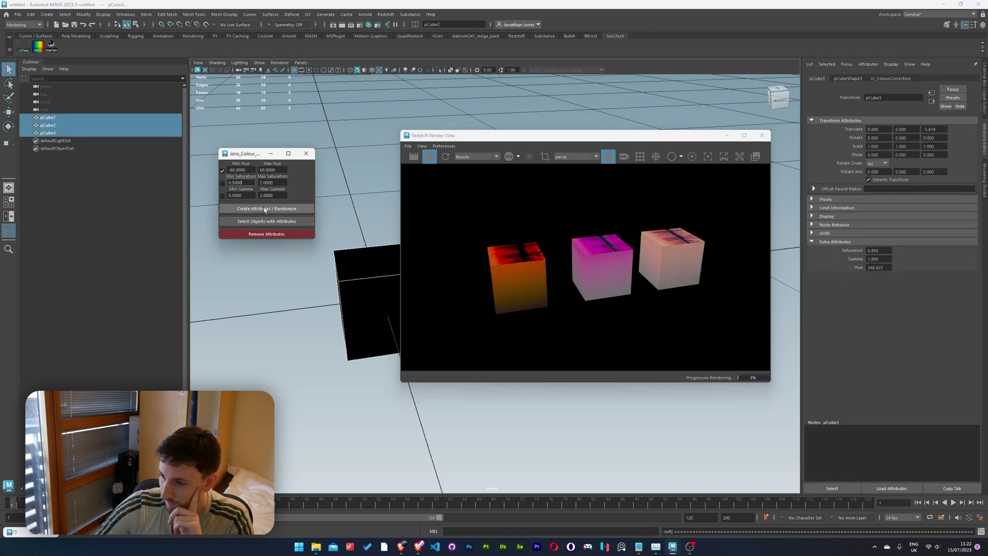
{"action": "left_click", "coordinate": [265, 208]}
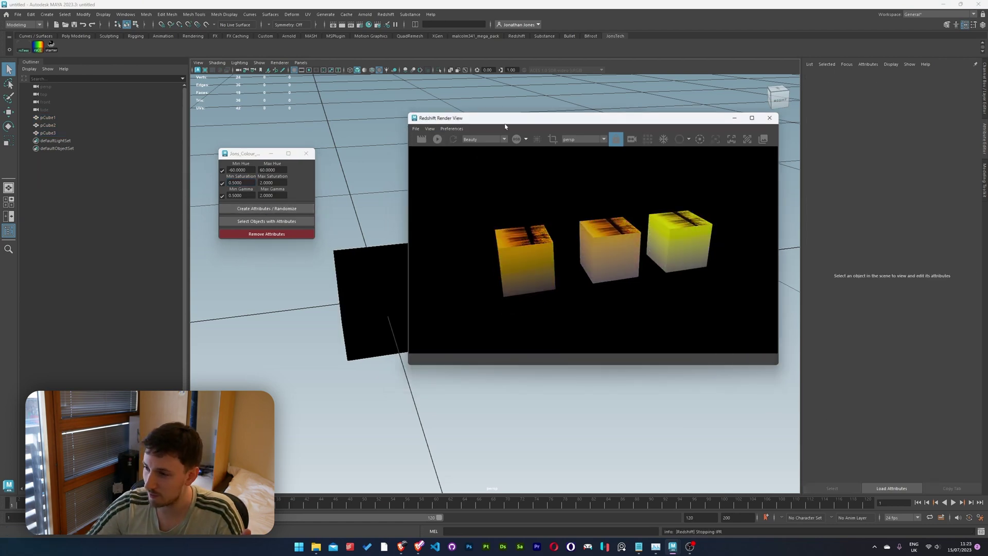
{"action": "left_click_drag", "start_coordinate": [505, 127], "coordinate": [517, 143]}
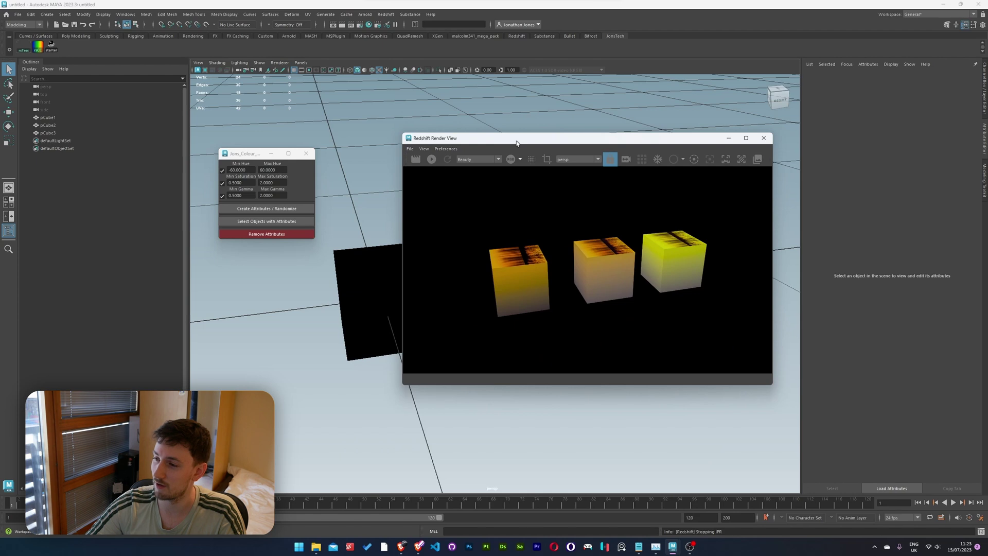
{"action": "left_click_drag", "start_coordinate": [232, 156], "coordinate": [238, 170]}
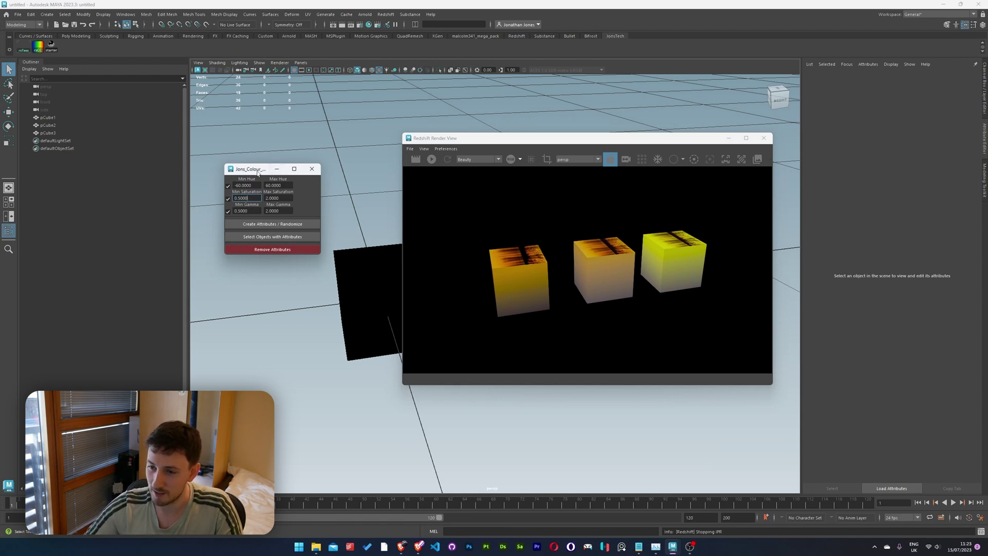
{"action": "left_click_drag", "start_coordinate": [258, 171], "coordinate": [241, 163]}
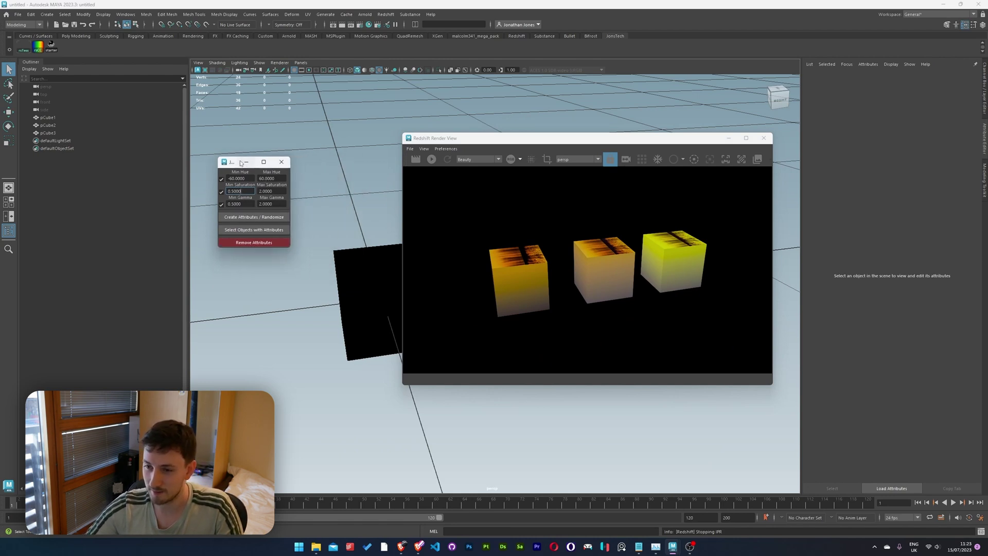